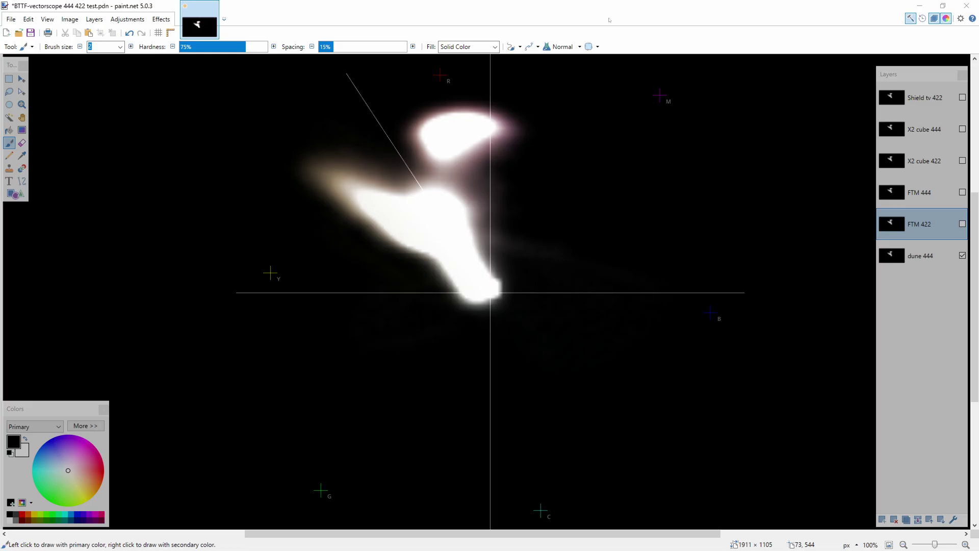
Toggle the visibility of the FTM 422 and X2 cube 422 layers to compare each with dune 444.
{"action": "left_click", "coordinate": [610, 20]}
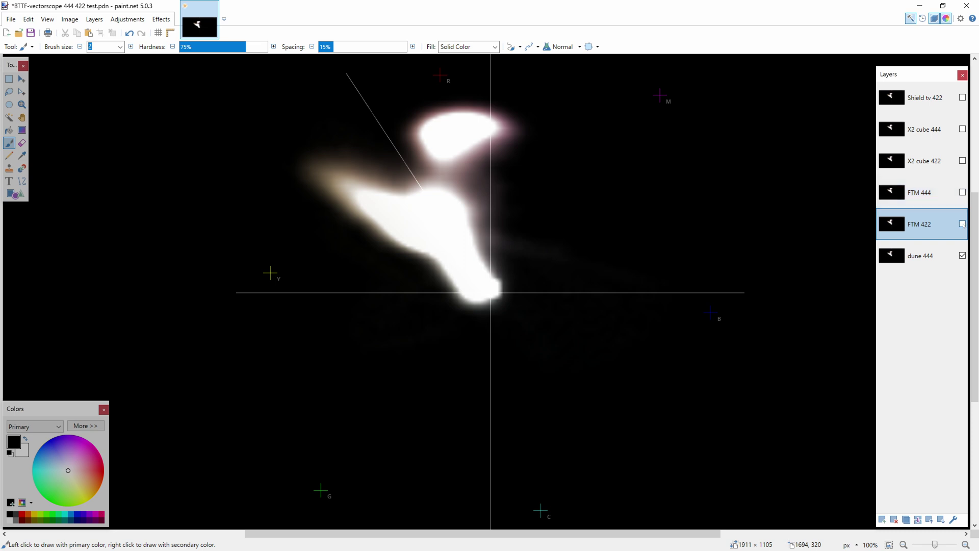
{"action": "left_click", "coordinate": [962, 224]}
{"action": "left_click", "coordinate": [962, 224]}
{"action": "left_click", "coordinate": [962, 224]}
{"action": "left_click", "coordinate": [962, 224]}
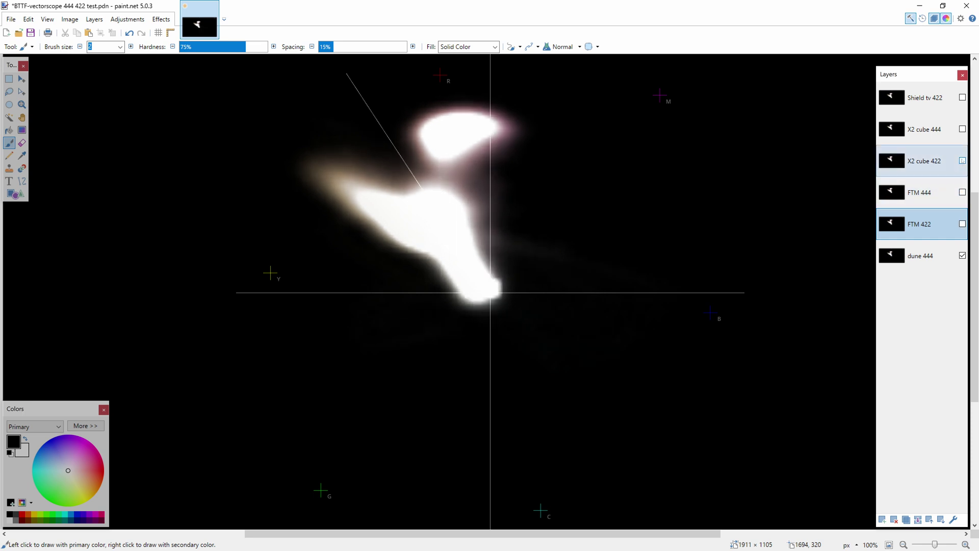
{"action": "left_click", "coordinate": [962, 160]}
{"action": "left_click", "coordinate": [962, 160]}
{"action": "left_click", "coordinate": [962, 160]}
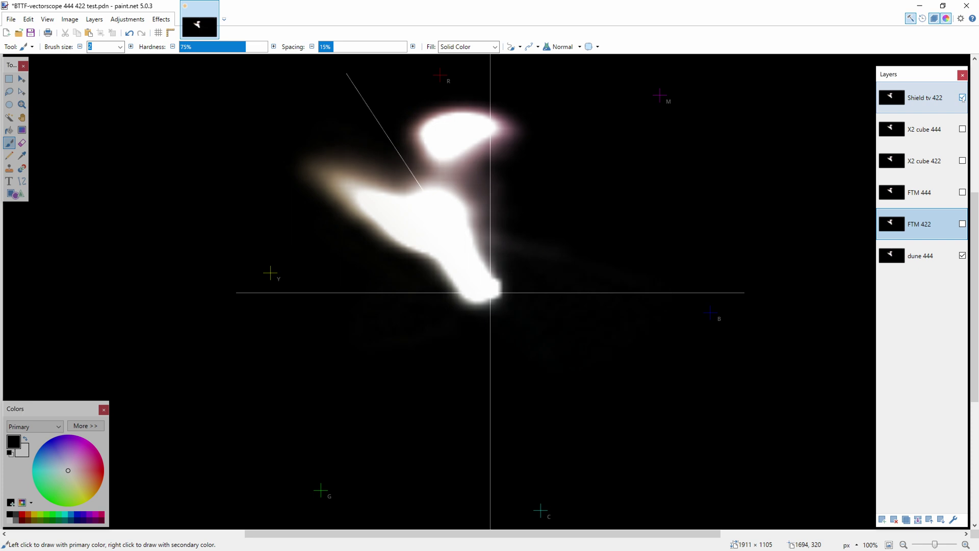
Toggle the Shield tv 422 layer on and off repeatedly to compare its vectorscope trace with dune 444.
{"action": "left_click", "coordinate": [962, 97]}
{"action": "left_click", "coordinate": [962, 97]}
{"action": "left_click", "coordinate": [962, 98]}
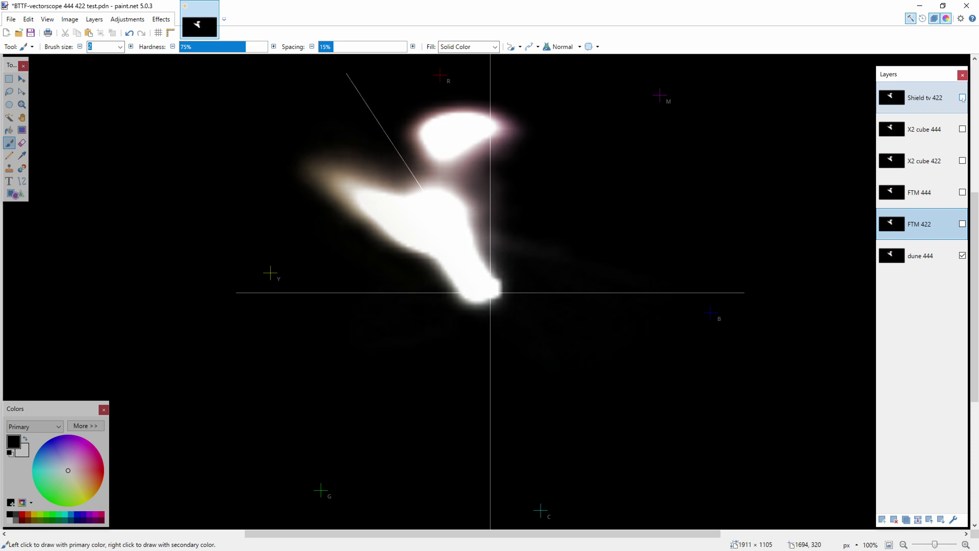
{"action": "left_click", "coordinate": [962, 97]}
{"action": "left_click", "coordinate": [962, 98]}
{"action": "left_click", "coordinate": [961, 97]}
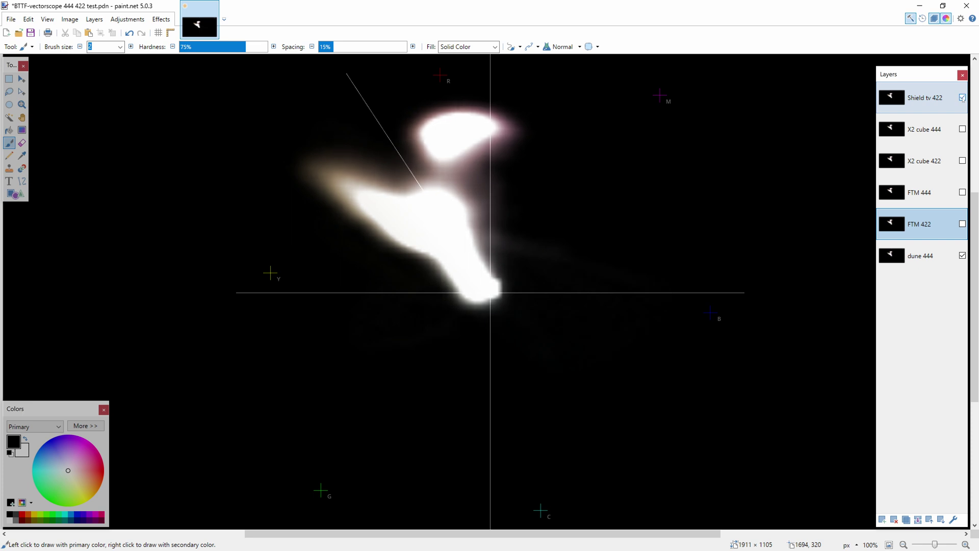
{"action": "left_click", "coordinate": [962, 97]}
{"action": "left_click", "coordinate": [962, 97]}
{"action": "left_click", "coordinate": [962, 97]}
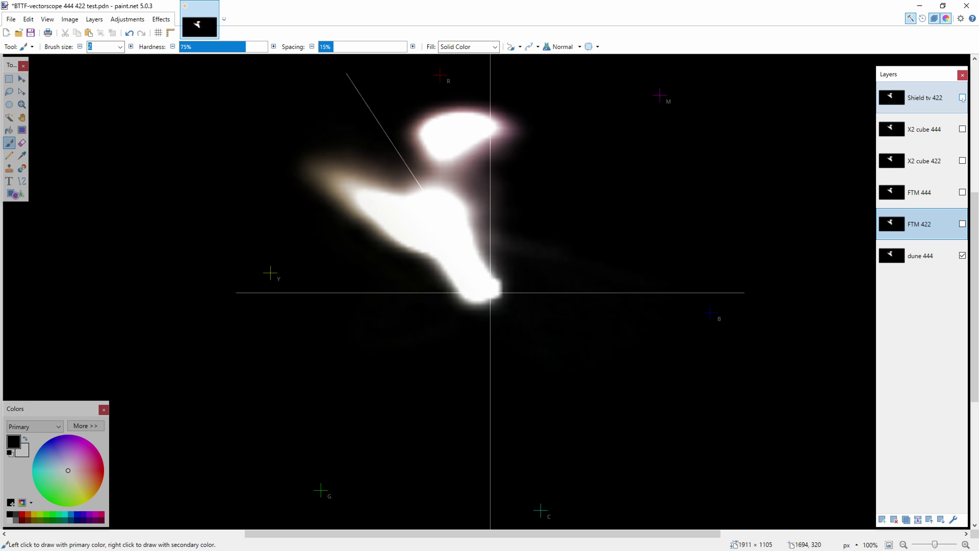
Select the dune 444 layer, show the FTM 444 layer and toggle X2 cube 444 on and off for comparison.
{"action": "left_click", "coordinate": [929, 263]}
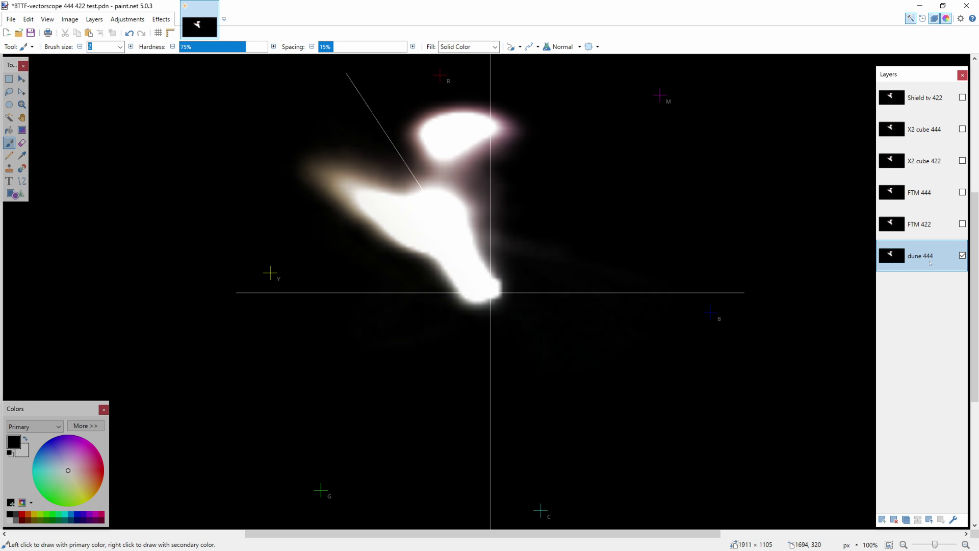
{"action": "left_click", "coordinate": [962, 192]}
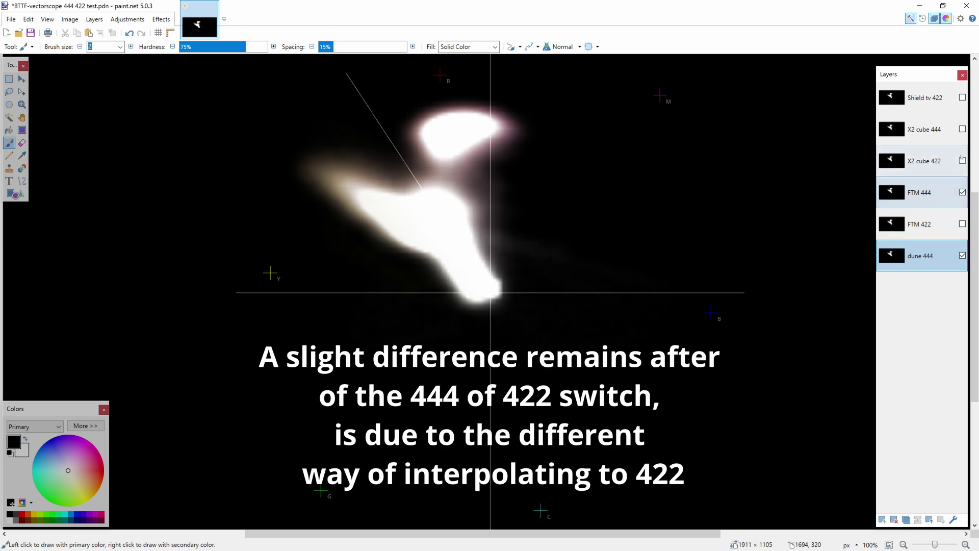
{"action": "left_click", "coordinate": [962, 130]}
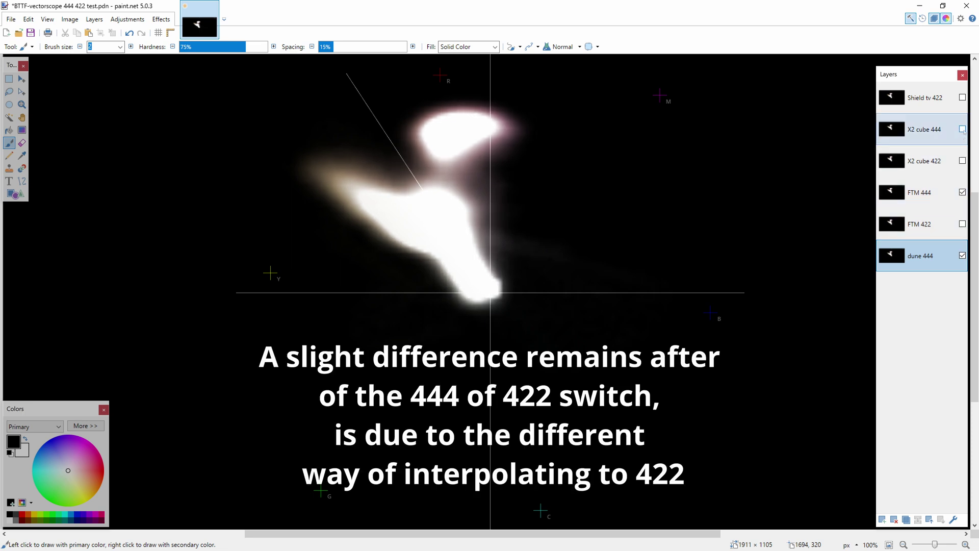
{"action": "left_click", "coordinate": [962, 130]}
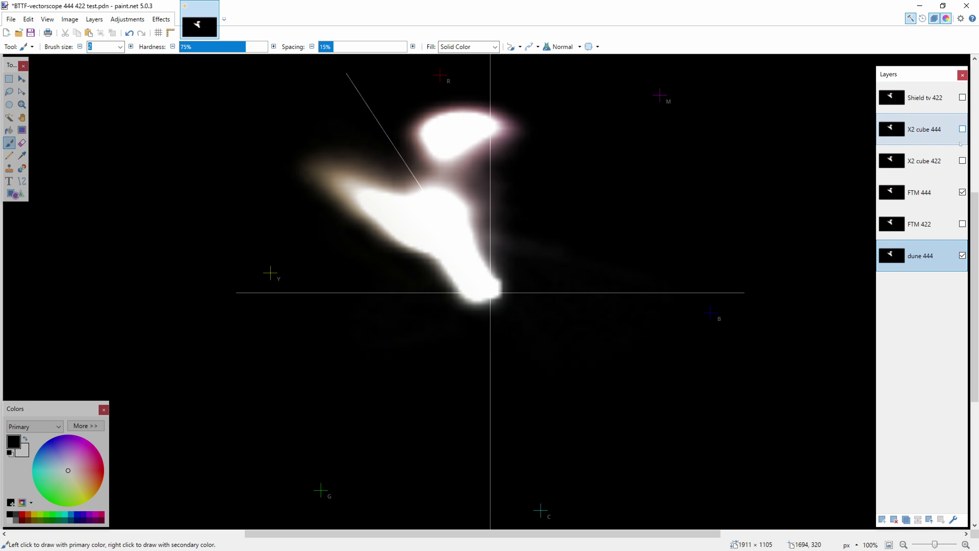
Switch to DaVinci Resolve and view the ft4k 444, x2 444, x2 422 and dune 444 bttf clips in turn.
{"action": "key", "text": "alt+Tab"}
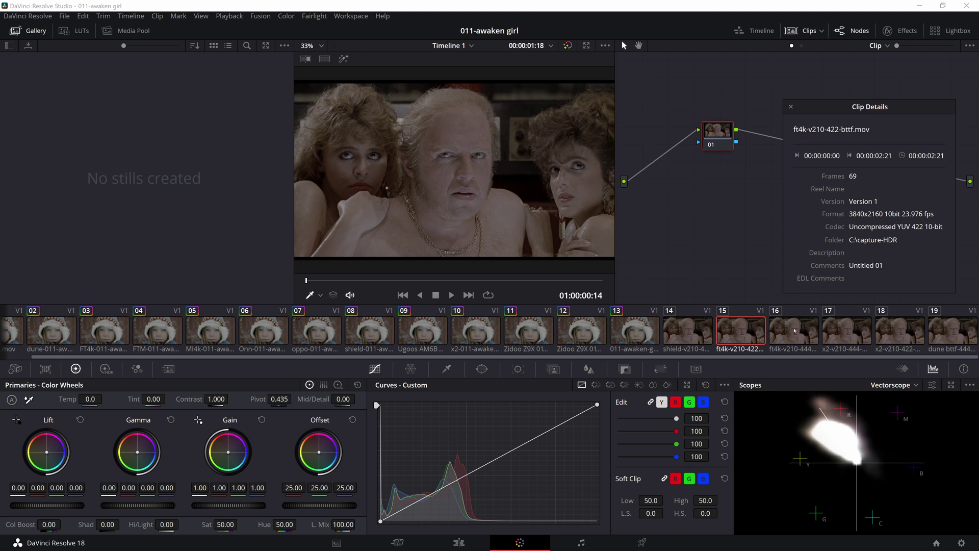
{"action": "left_click", "coordinate": [794, 330]}
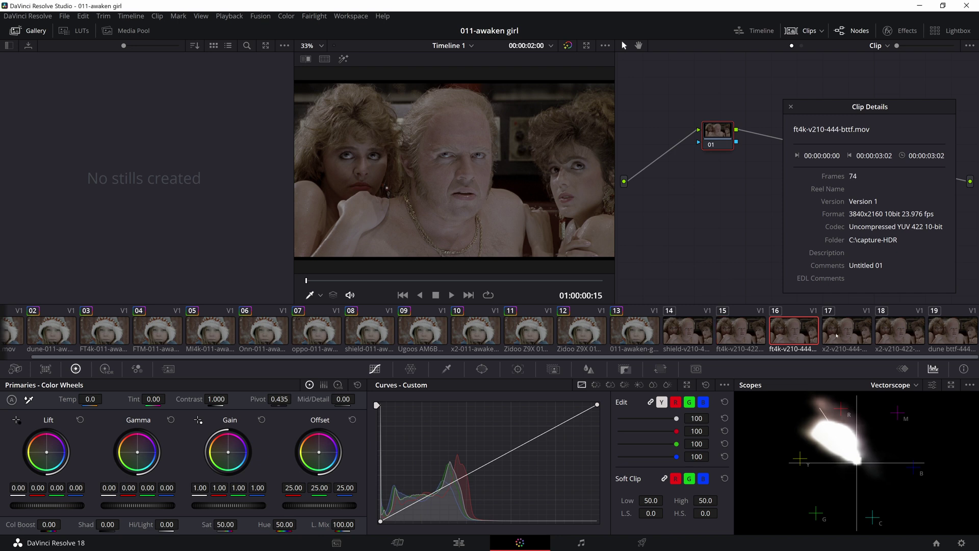
{"action": "left_click", "coordinate": [837, 335]}
{"action": "left_click", "coordinate": [891, 332]}
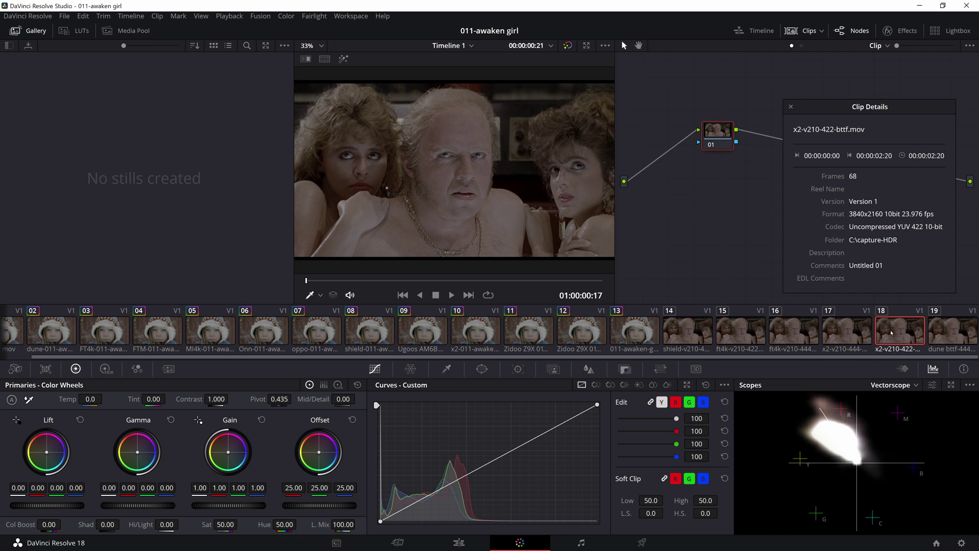
{"action": "left_click", "coordinate": [945, 334]}
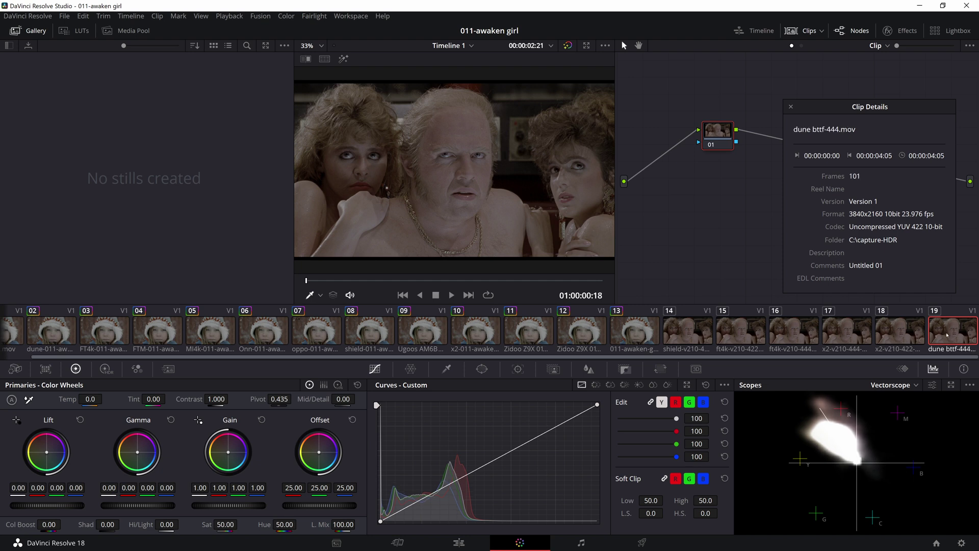
Compare the shield 422, dune 444, x2 444, ft4k 422 and ft4k 444 bttf clips on the vectorscope.
{"action": "left_click", "coordinate": [698, 332]}
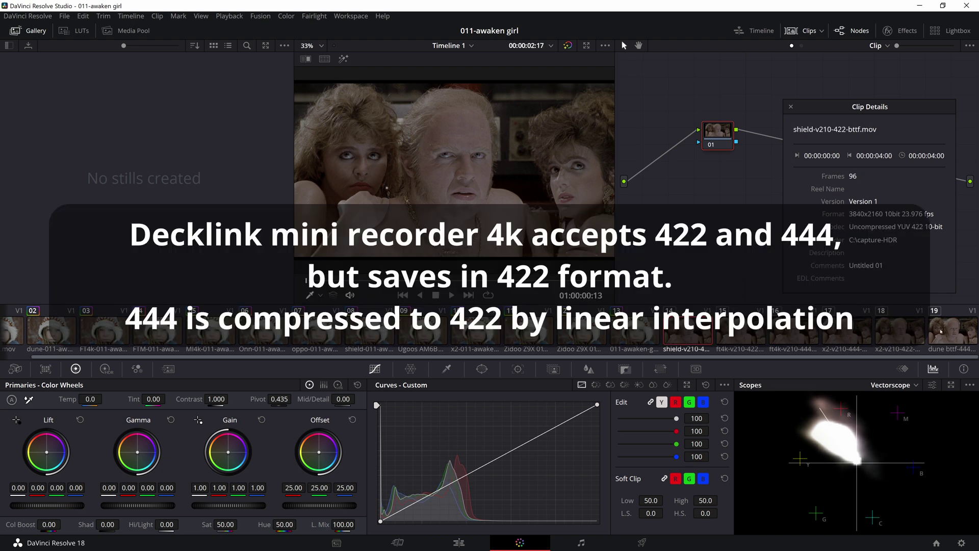
{"action": "left_click", "coordinate": [955, 335]}
{"action": "left_click", "coordinate": [860, 337]}
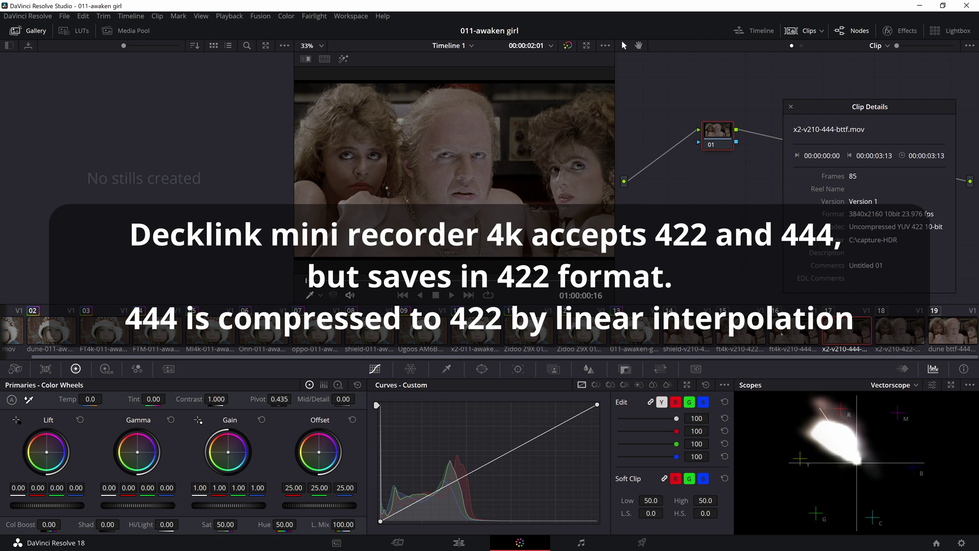
{"action": "left_click", "coordinate": [743, 337]}
{"action": "left_click", "coordinate": [808, 338]}
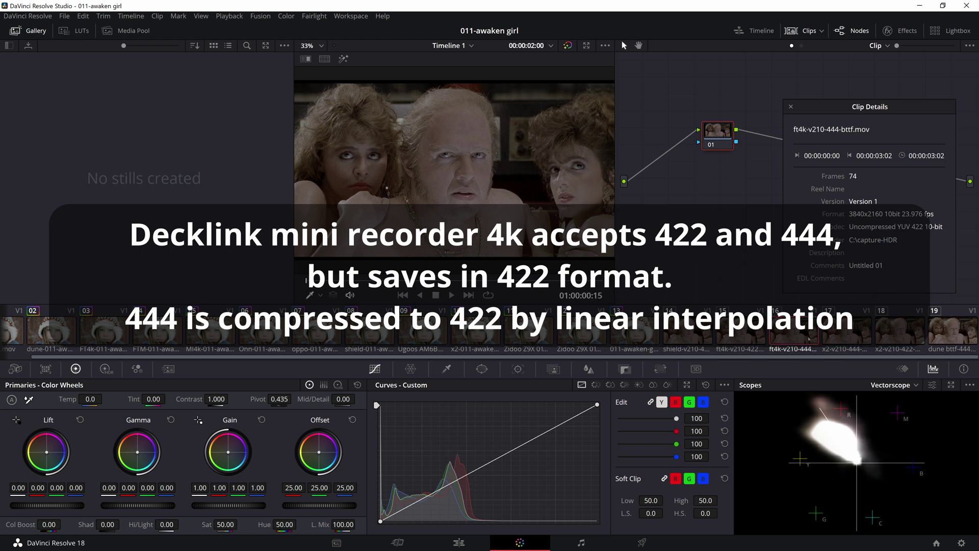
Alternate between the ft4k-v210-422-bttf and x2-v210-422-bttf clips to compare their vectorscope traces.
{"action": "key", "text": "Up"}
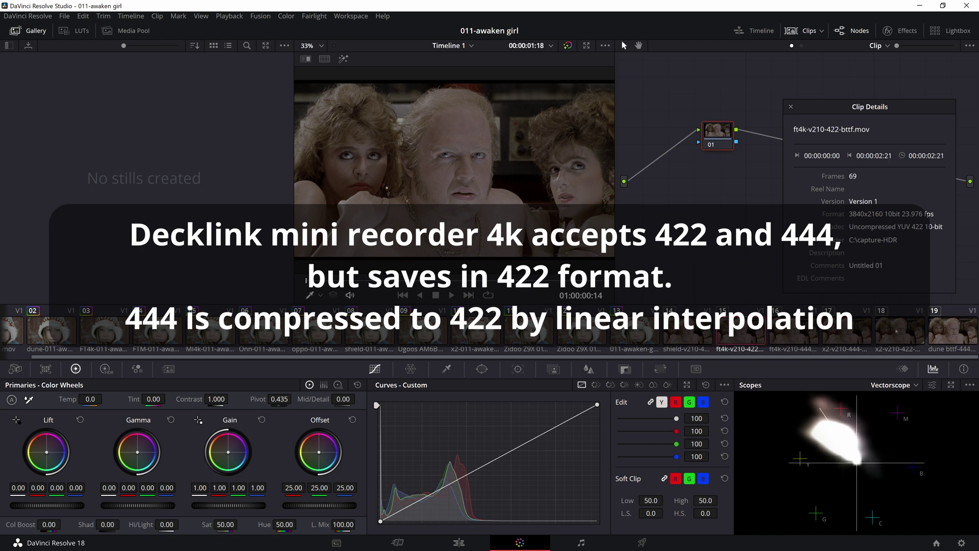
{"action": "left_click", "coordinate": [897, 331]}
{"action": "left_click", "coordinate": [741, 330]}
{"action": "left_click", "coordinate": [897, 336]}
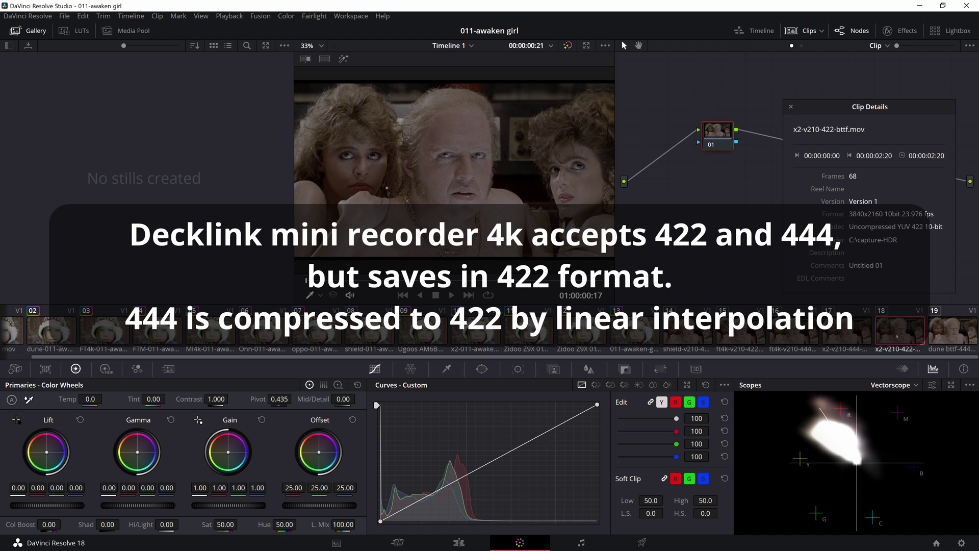
Compare the ft4k-v210-444-bttf clip with x2-v210-444-bttf and view the shield-v210-422-bttf clip.
{"action": "left_click", "coordinate": [794, 332]}
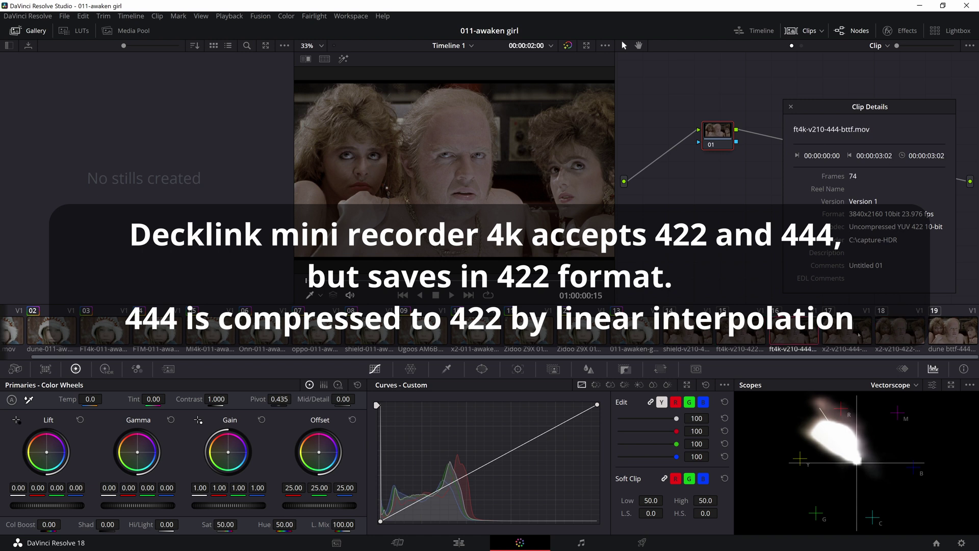
{"action": "left_click", "coordinate": [858, 335]}
{"action": "left_click", "coordinate": [808, 334]}
{"action": "left_click", "coordinate": [692, 342]}
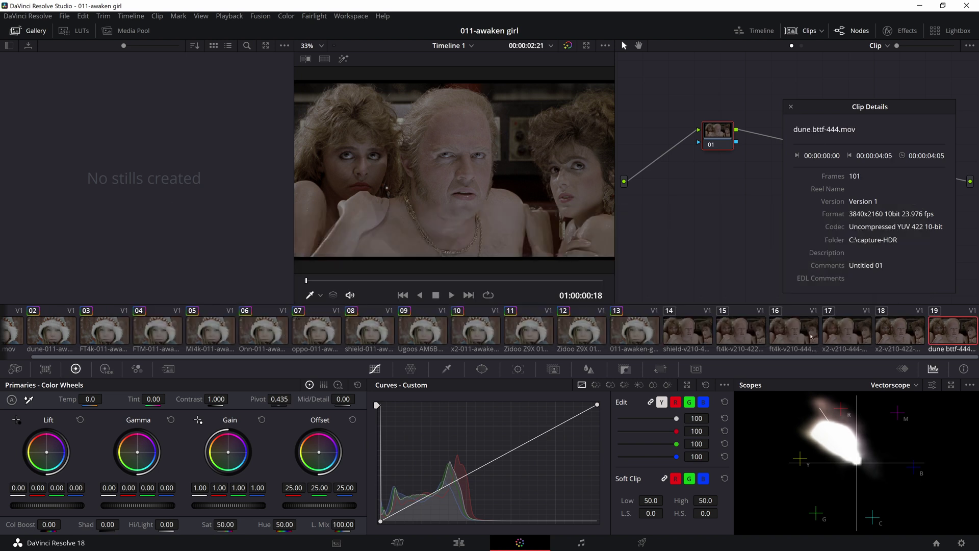
Alternate between the dune bttf-444 and x2-v210-422-bttf clips to compare their vectorscope traces.
{"action": "left_click", "coordinate": [940, 329]}
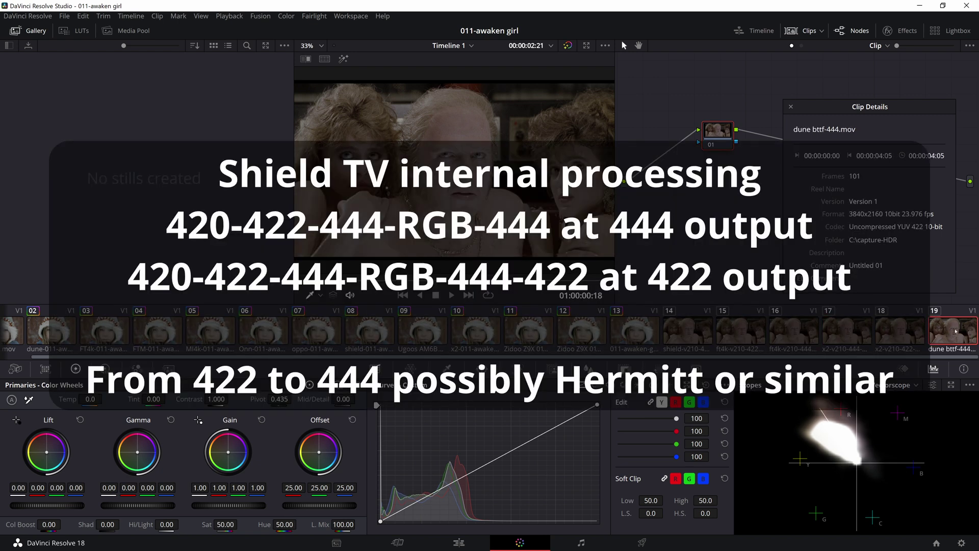
{"action": "left_click", "coordinate": [911, 336]}
{"action": "left_click", "coordinate": [953, 331]}
{"action": "left_click", "coordinate": [913, 332]}
{"action": "left_click", "coordinate": [933, 333]}
Compare the 444 and 422 versions of the ft4k bttf clip and view x2-v210-444-bttf.
{"action": "left_click", "coordinate": [805, 338]}
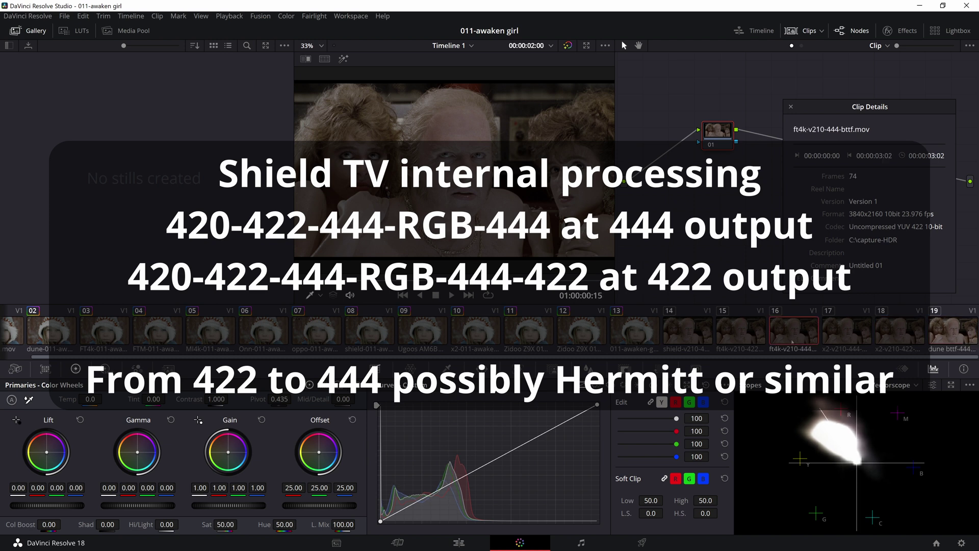
{"action": "left_click", "coordinate": [742, 340]}
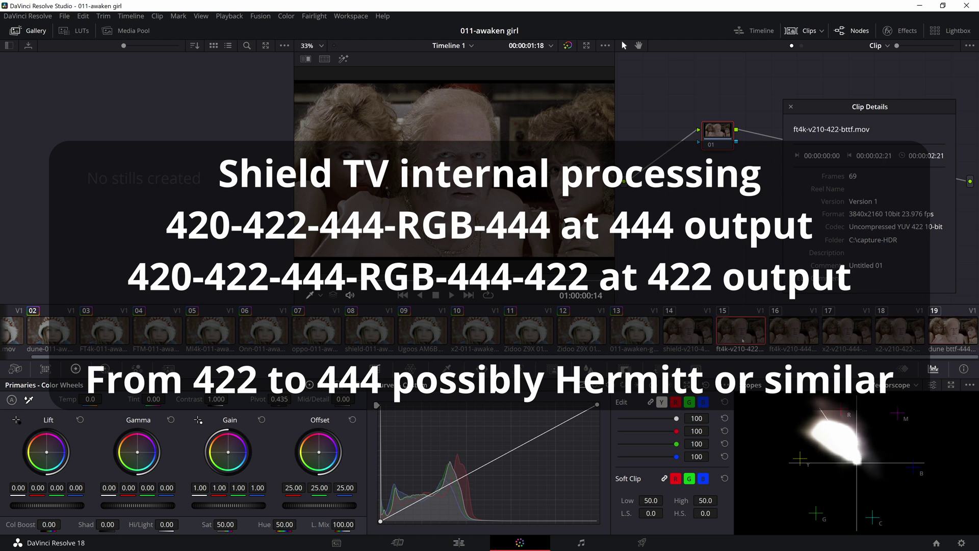
{"action": "left_click", "coordinate": [782, 334]}
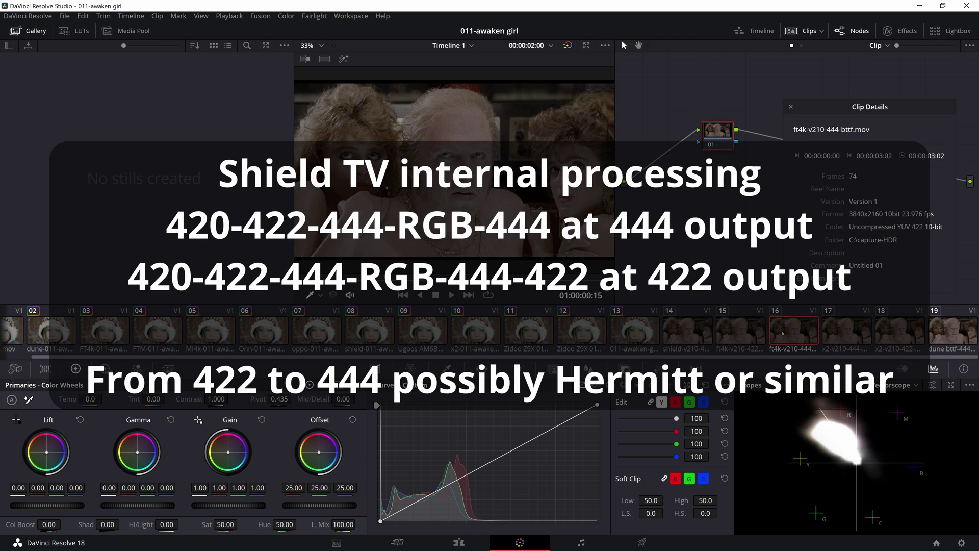
{"action": "left_click", "coordinate": [852, 346]}
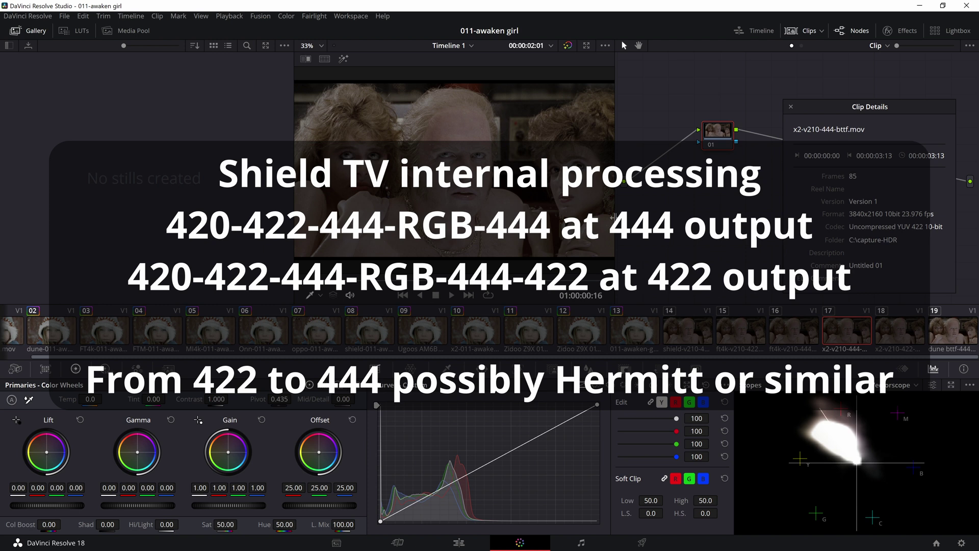
Narrow the gallery to give the video viewer more width.
{"action": "left_click_drag", "start_coordinate": [295, 228], "coordinate": [137, 245]}
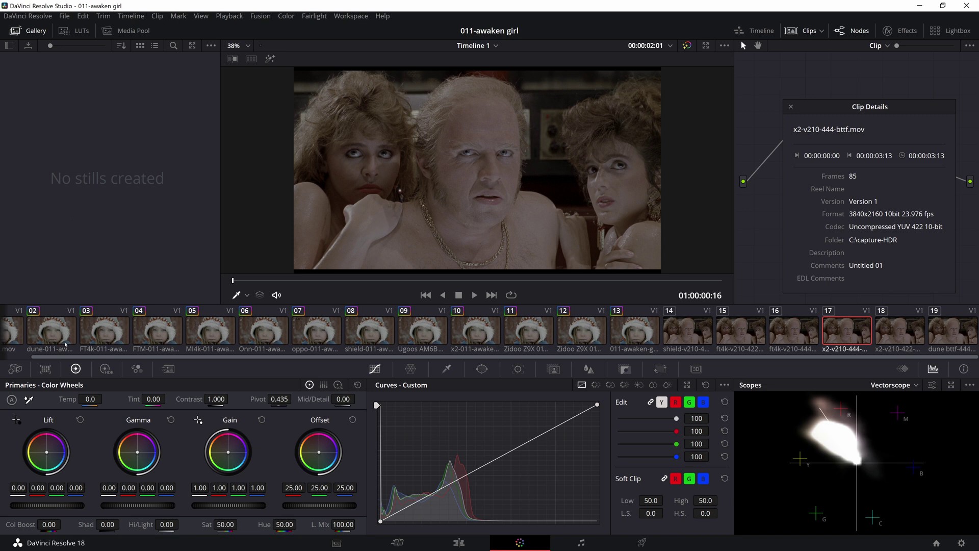
Alternate between the dune and shield 011-awaken-girl clips to compare their image and vectorscope trace.
{"action": "scroll", "coordinate": [67, 359], "scroll_direction": "left", "scroll_amount": 2}
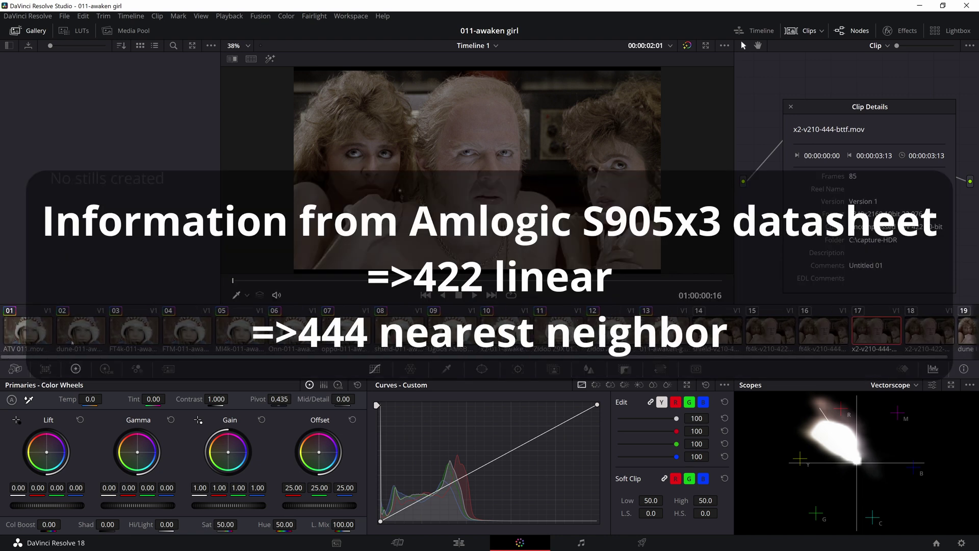
{"action": "left_click", "coordinate": [75, 342]}
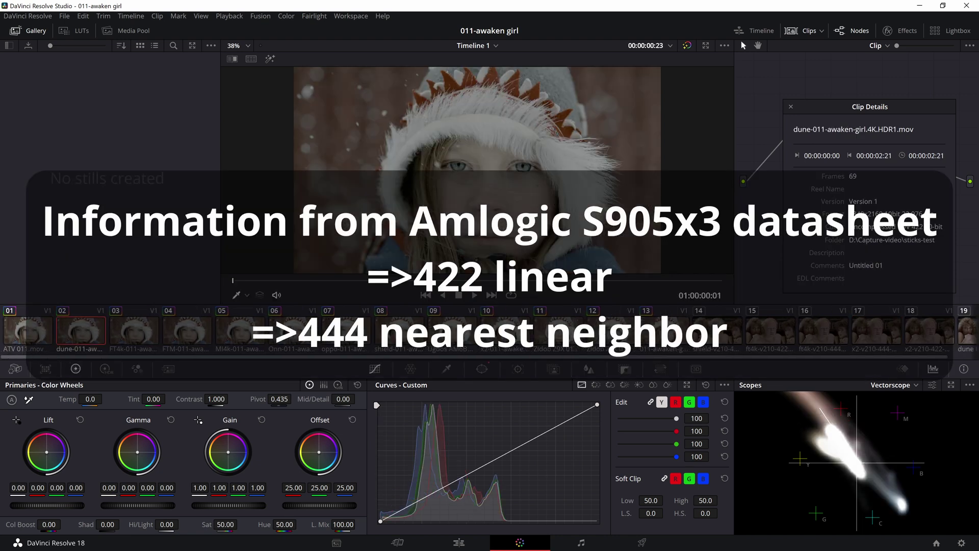
{"action": "left_click", "coordinate": [399, 333]}
{"action": "left_click", "coordinate": [92, 337]}
{"action": "left_click", "coordinate": [398, 330]}
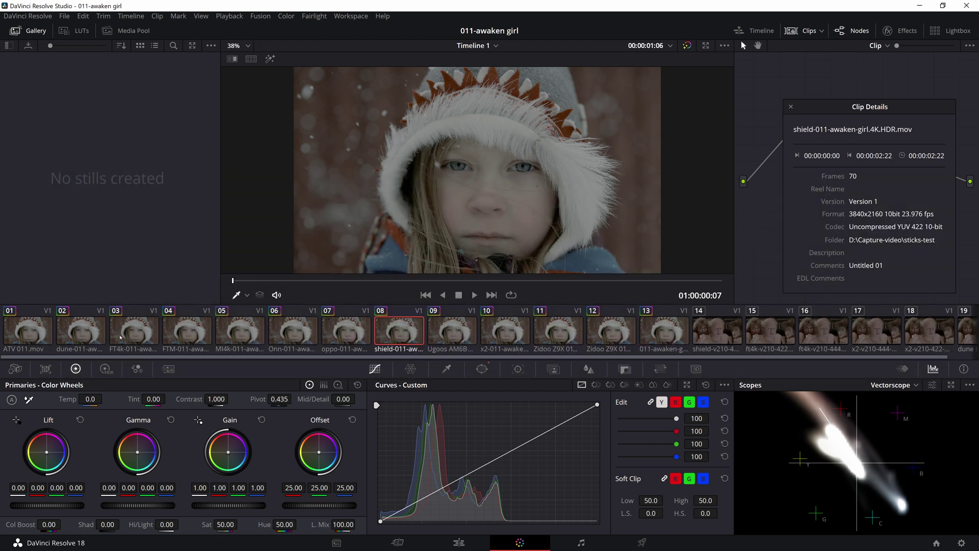
{"action": "left_click", "coordinate": [94, 336]}
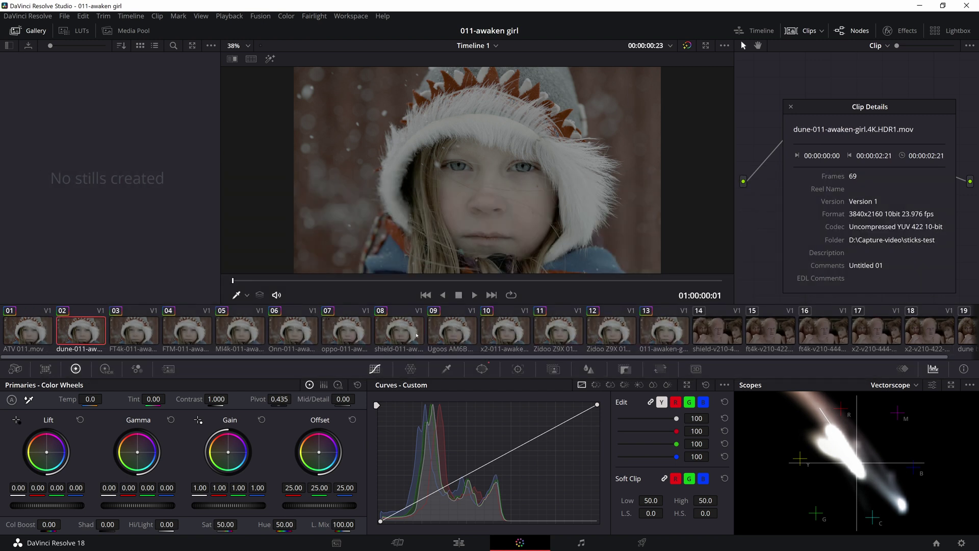
{"action": "left_click", "coordinate": [411, 335]}
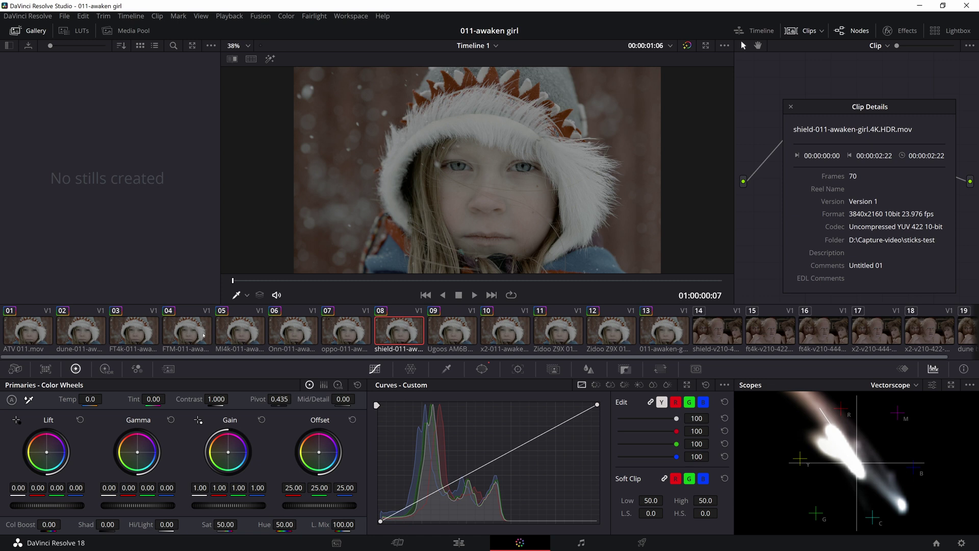
Alternate between the FT4k and x2 011-awaken-girl clips to compare their image and vectorscope trace.
{"action": "left_click", "coordinate": [135, 333]}
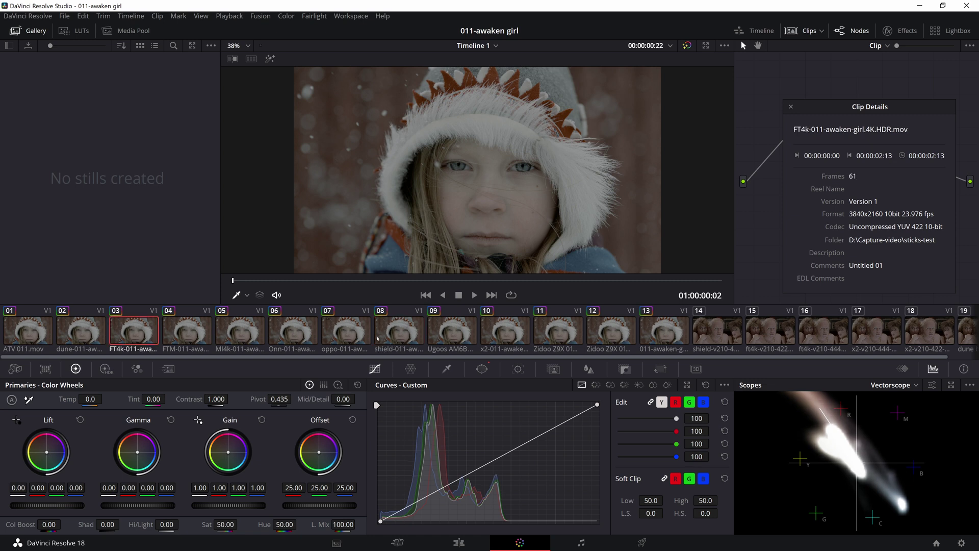
{"action": "left_click", "coordinate": [501, 334]}
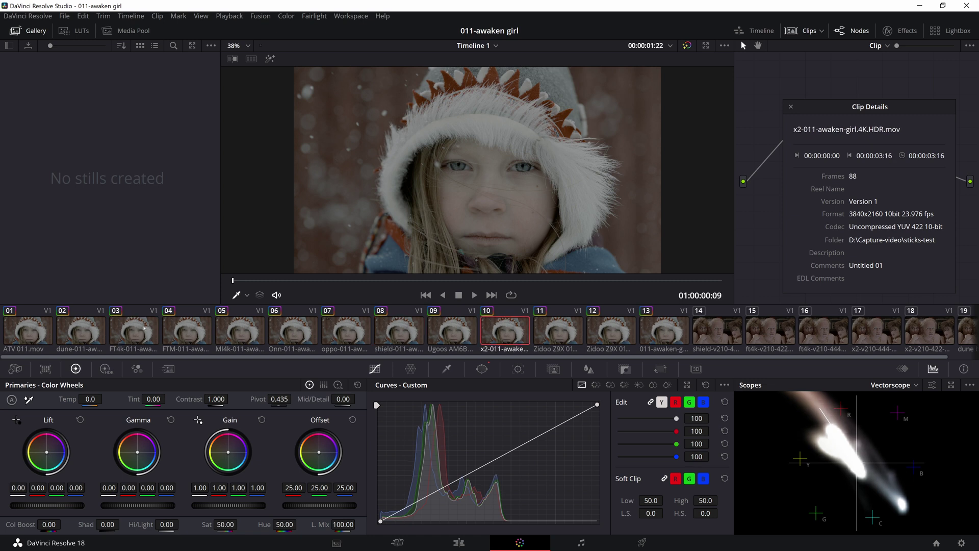
{"action": "left_click", "coordinate": [143, 329]}
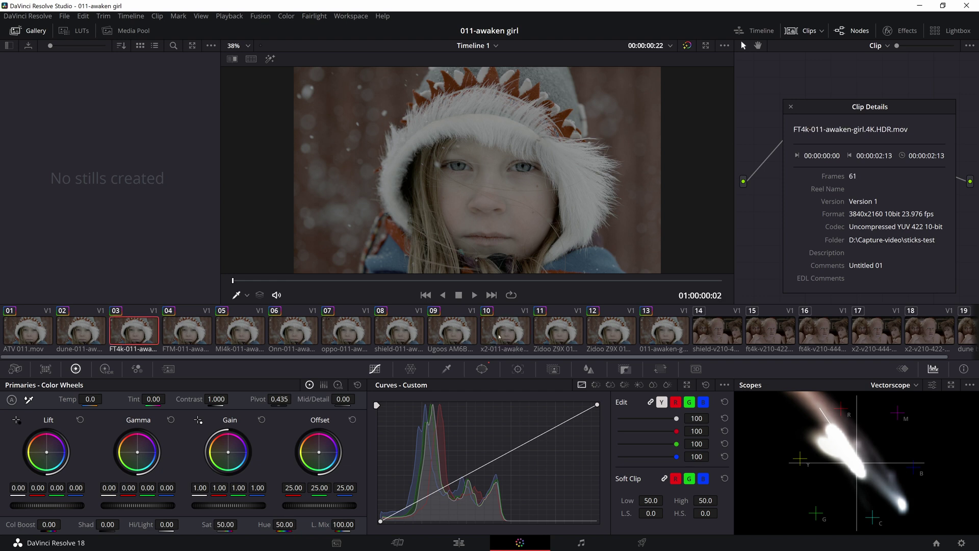
View the x2 011-awaken-girl clip to check its image and vectorscope trace.
{"action": "left_click", "coordinate": [499, 337]}
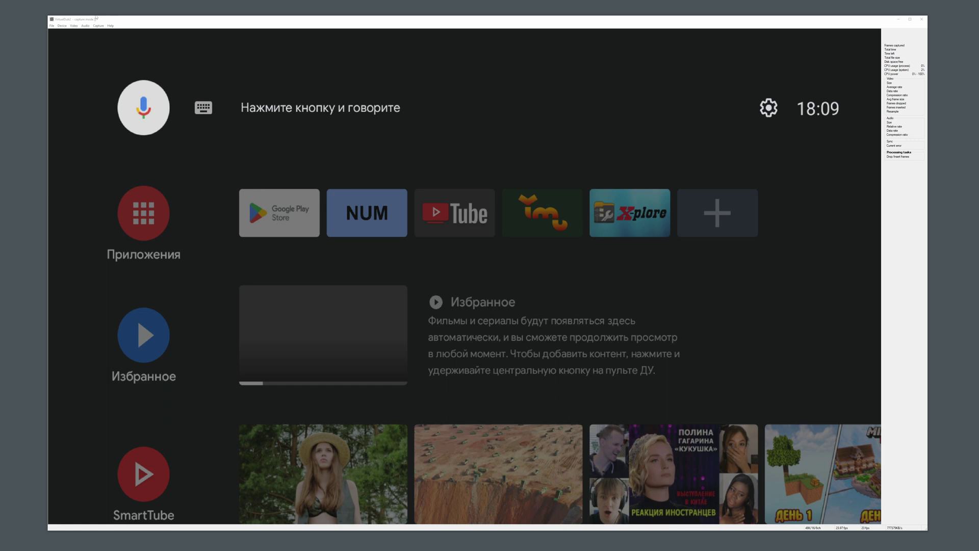
Open the video options of the VirtualDub capture window.
{"action": "left_click", "coordinate": [96, 18]}
{"action": "left_click", "coordinate": [74, 25]}
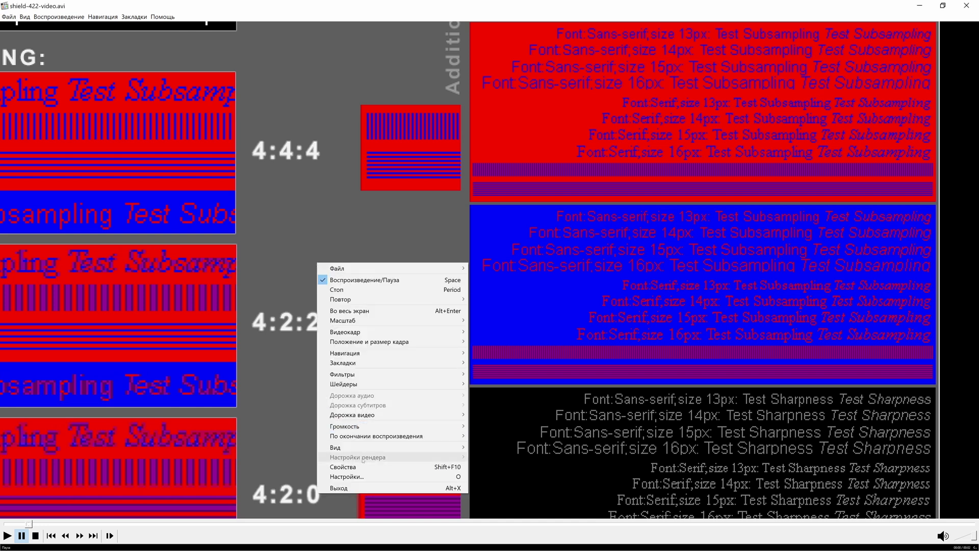
Examine the properties of shield-422-video.avi in the media player, highlighting the format and codec ID in MediaInfo and the pixel format in the video stream details.
{"action": "left_click", "coordinate": [351, 457]}
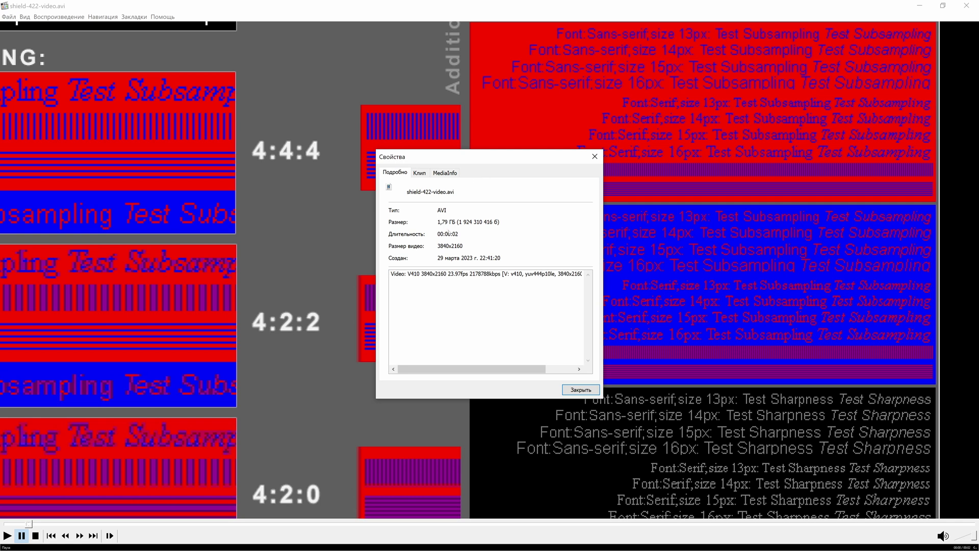
{"action": "left_click", "coordinate": [444, 173]}
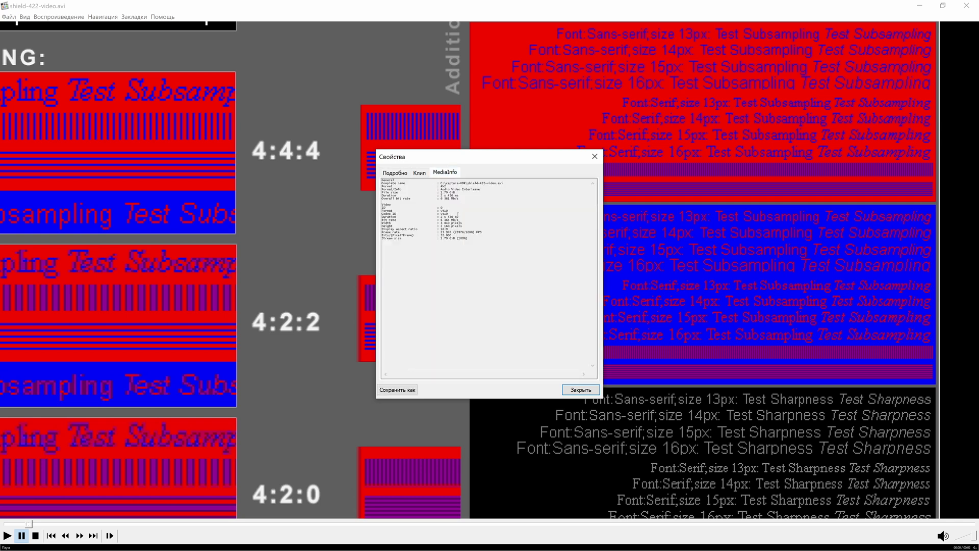
{"action": "left_click_drag", "start_coordinate": [458, 215], "coordinate": [441, 208]}
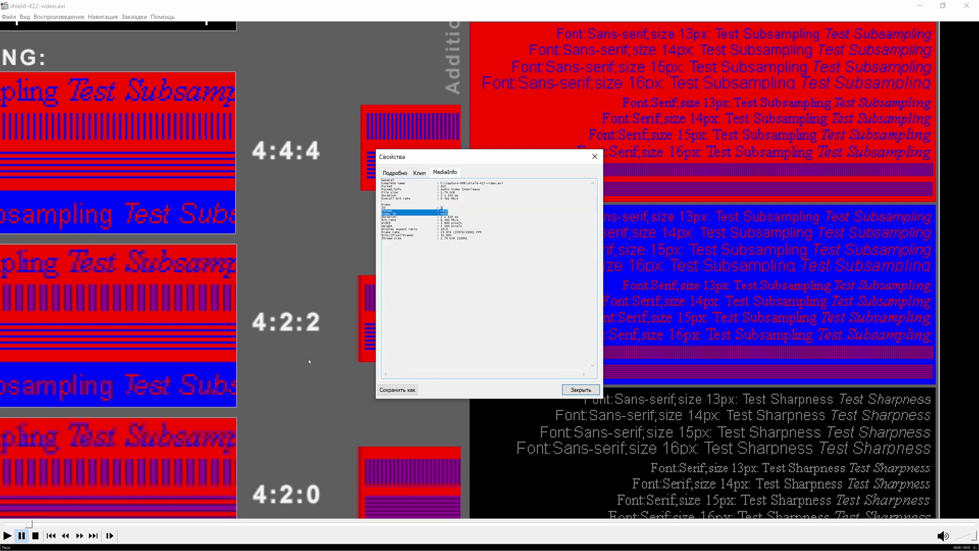
{"action": "left_click", "coordinate": [395, 173]}
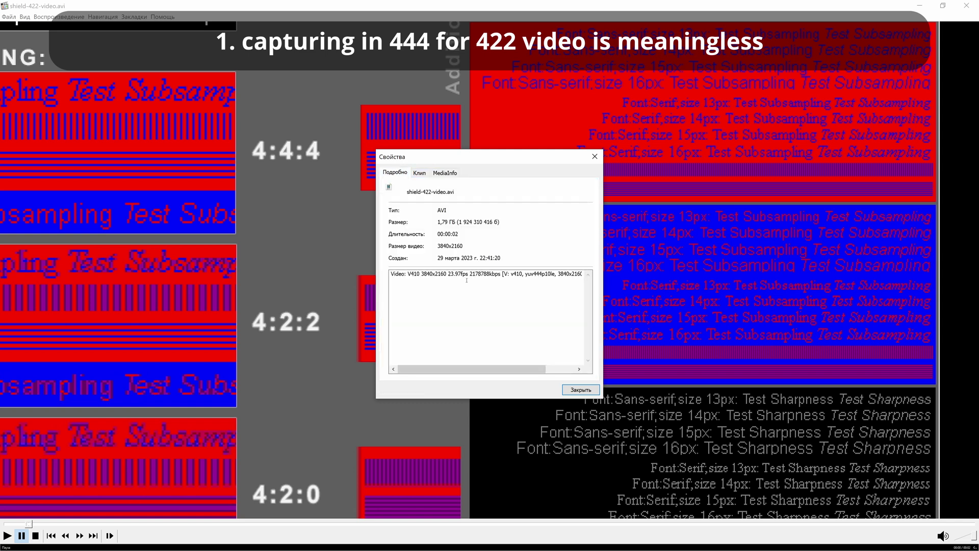
{"action": "left_click_drag", "start_coordinate": [558, 273], "coordinate": [510, 274]}
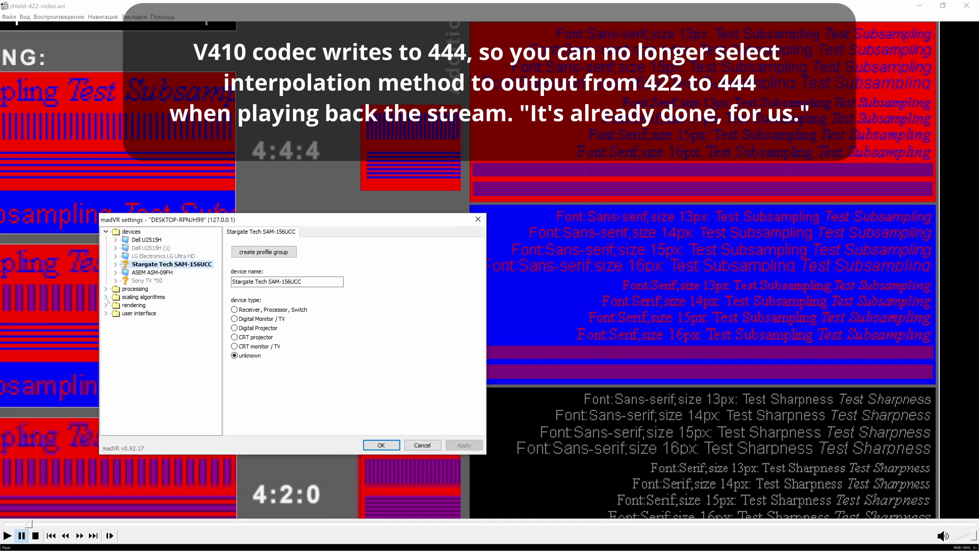
In the madVR scaling algorithms, apply Bilinear chroma upscaling for shield-422-video.avi, and select Nearest Neighbor instead.
{"action": "left_click", "coordinate": [106, 297]}
{"action": "left_click", "coordinate": [152, 305]}
{"action": "left_click", "coordinate": [234, 269]}
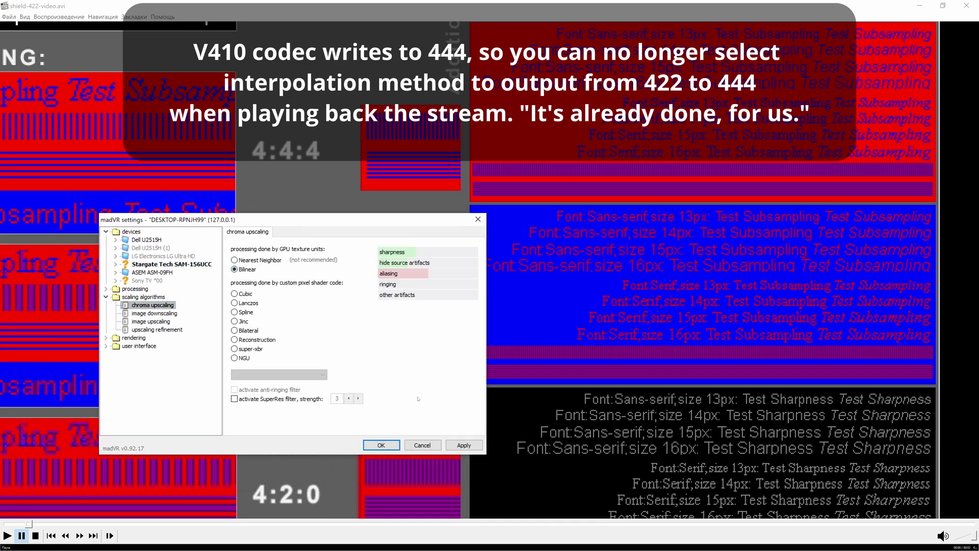
{"action": "left_click", "coordinate": [458, 445]}
{"action": "left_click", "coordinate": [256, 262]}
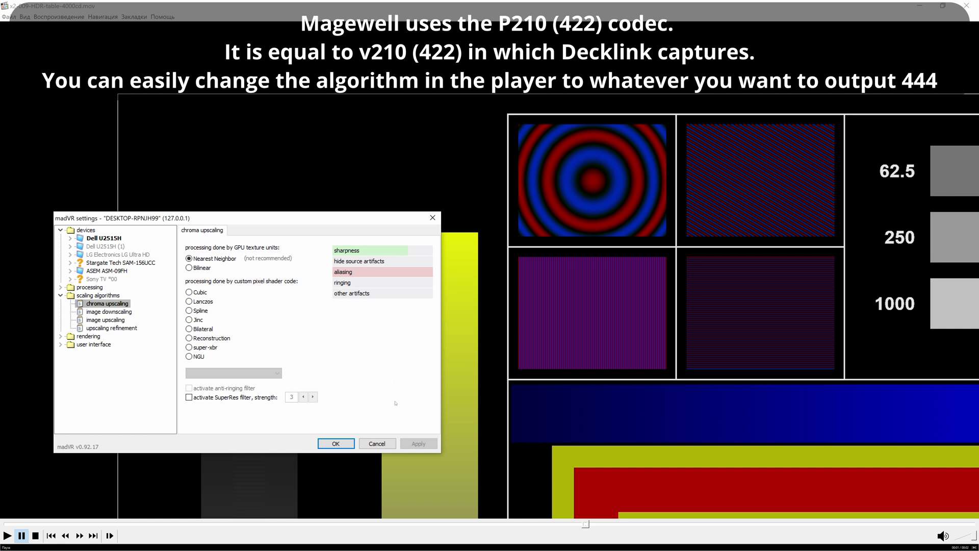
Alternate the chroma upscaling of x2-009-HDR-table-4000cd.mov between Bilinear and Nearest Neighbor, finishing on Bilinear, and close the madVR settings.
{"action": "left_click", "coordinate": [201, 269]}
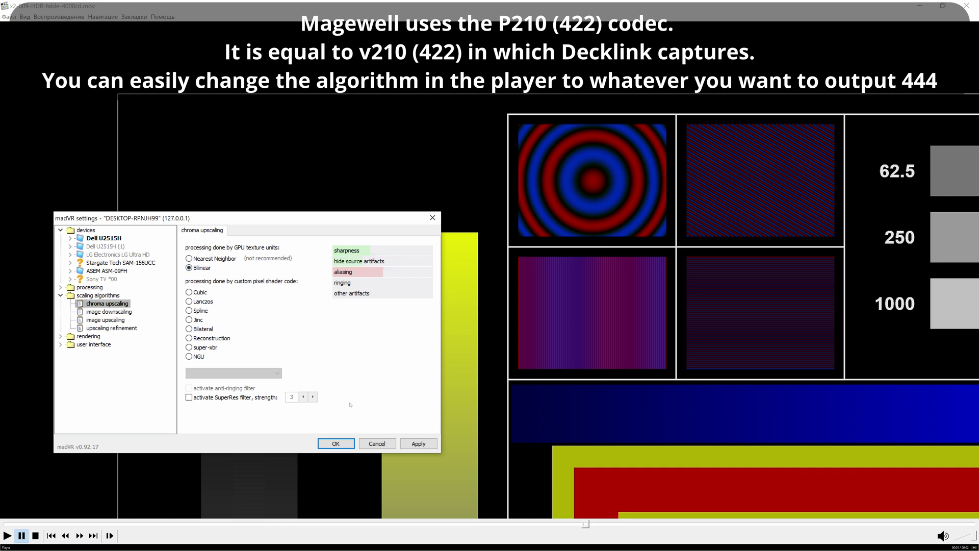
{"action": "left_click", "coordinate": [418, 441]}
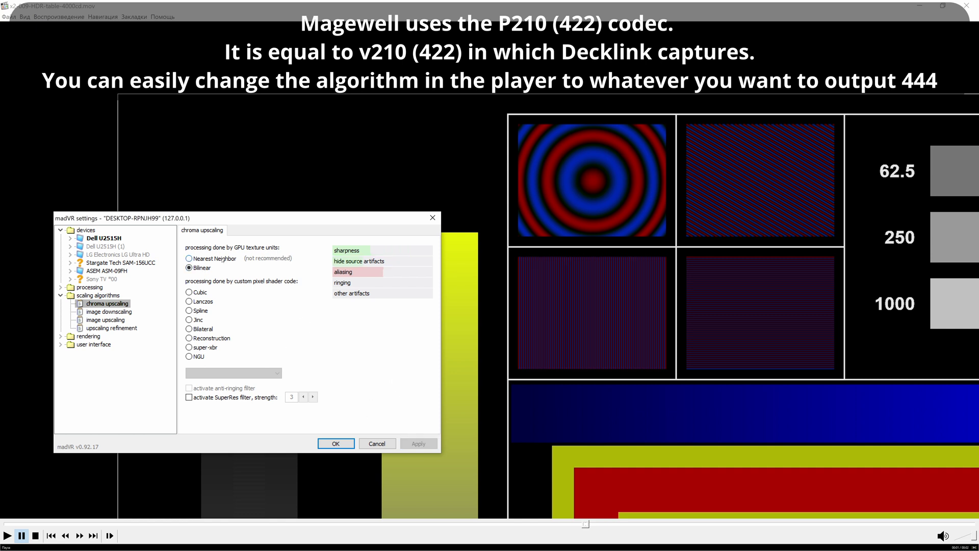
{"action": "left_click", "coordinate": [189, 259]}
{"action": "left_click", "coordinate": [414, 443]}
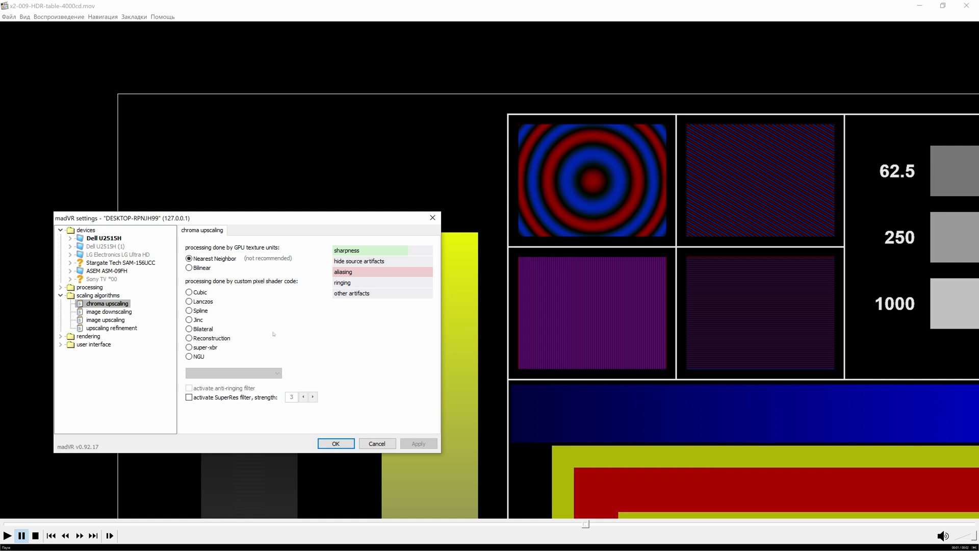
{"action": "left_click", "coordinate": [200, 268]}
{"action": "left_click", "coordinate": [418, 443]}
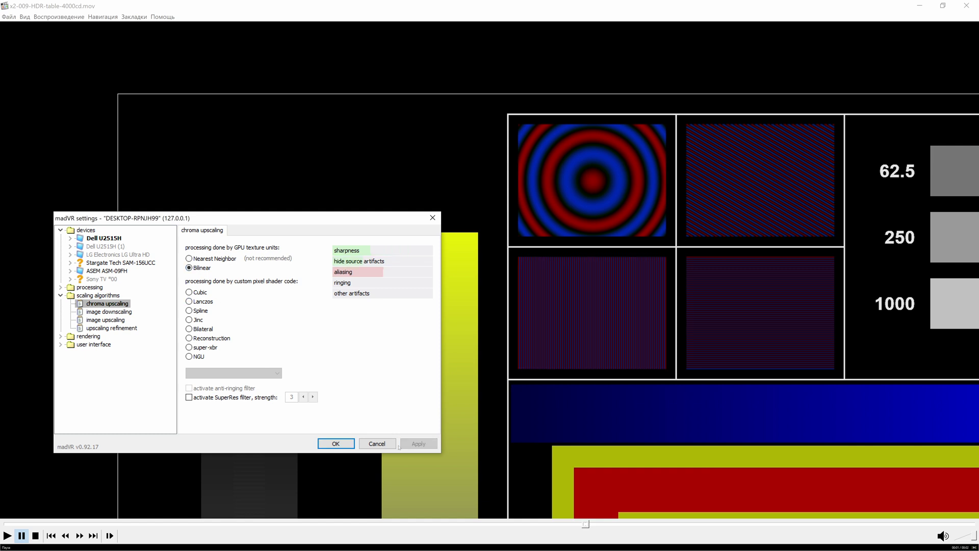
{"action": "left_click", "coordinate": [336, 443]}
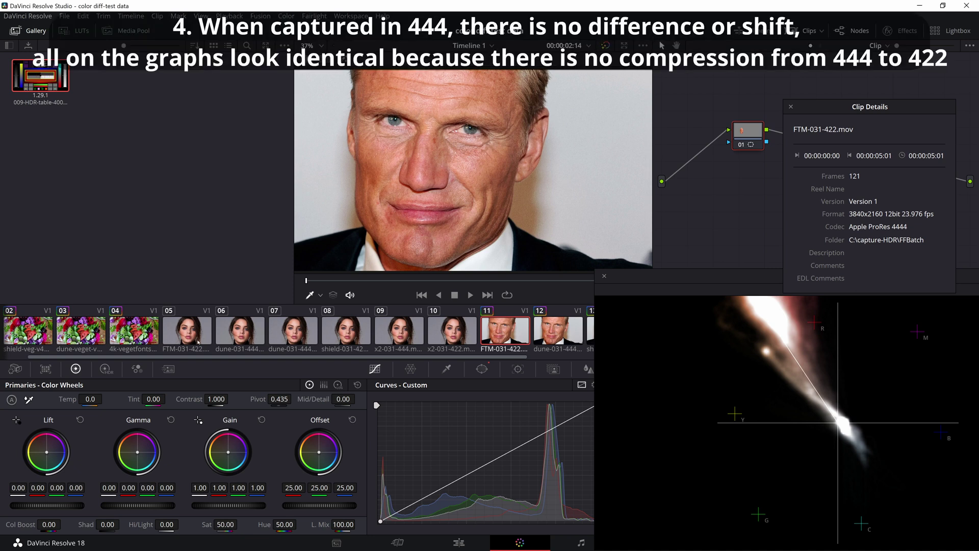
In DaVinci Resolve, compare the vectorscope traces of the dune-031-444full, FTM-031-422, x2-031-444 and x2-031-422 movie clips.
{"action": "left_click_drag", "start_coordinate": [342, 358], "coordinate": [569, 353]}
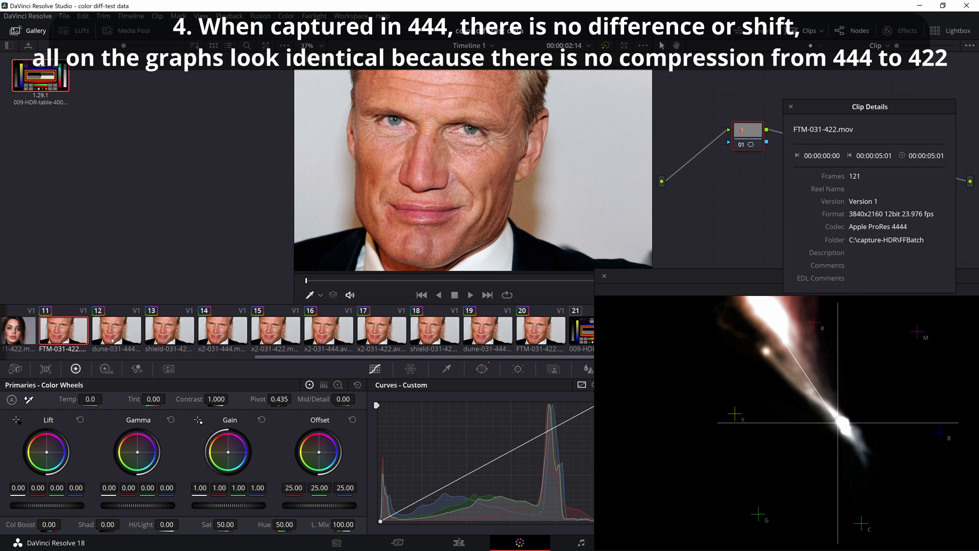
{"action": "left_click", "coordinate": [110, 332]}
{"action": "key", "text": "Up"}
{"action": "left_click", "coordinate": [113, 332]}
{"action": "left_click", "coordinate": [240, 330]}
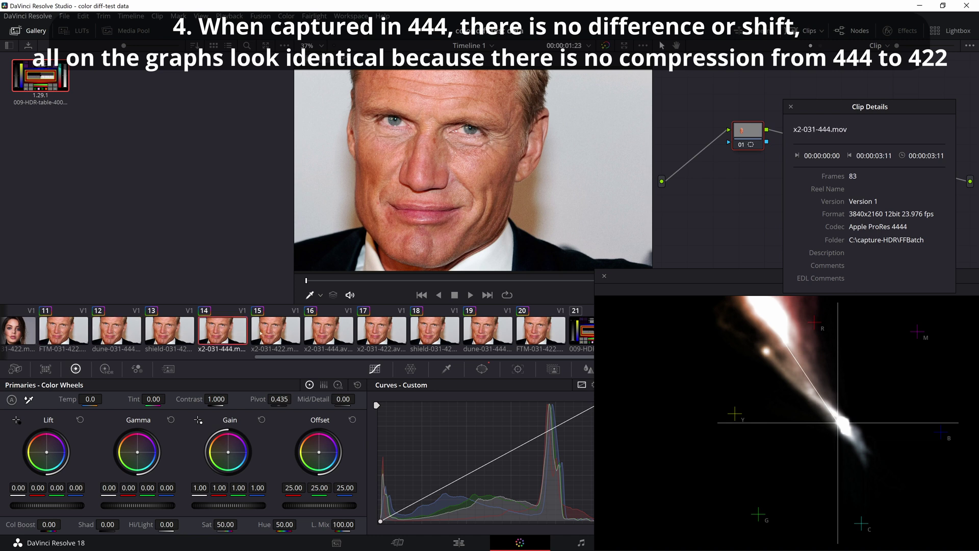
{"action": "left_click", "coordinate": [290, 334]}
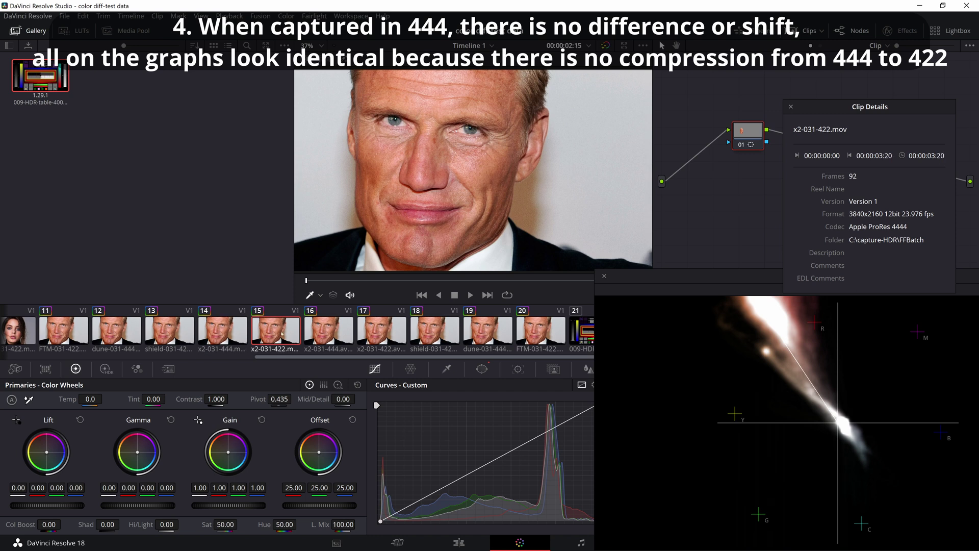
Compare the vectorscope traces of the x2 444, x2 422, shield and dune 031 PNG snapshot clips.
{"action": "left_click", "coordinate": [338, 339]}
{"action": "left_click", "coordinate": [373, 334]}
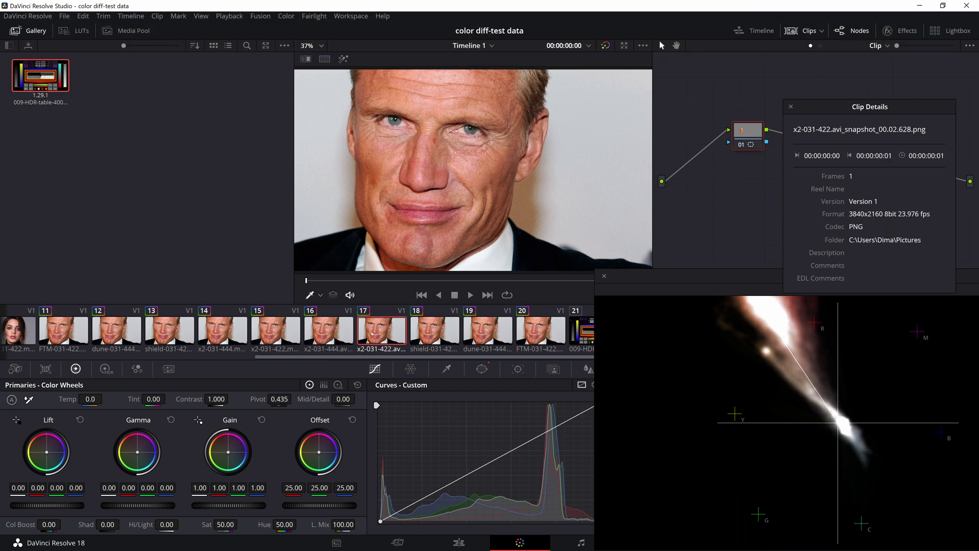
{"action": "left_click", "coordinate": [479, 337]}
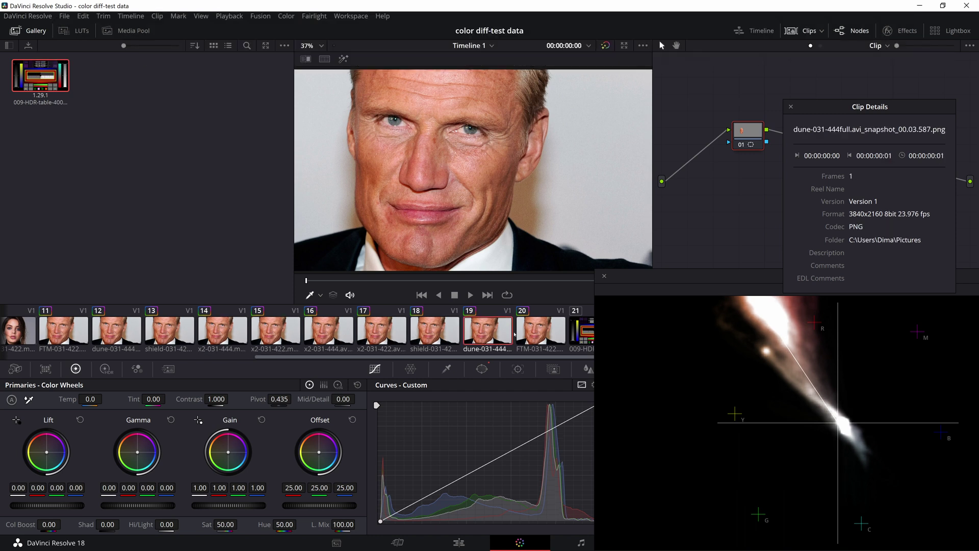
{"action": "left_click", "coordinate": [397, 332]}
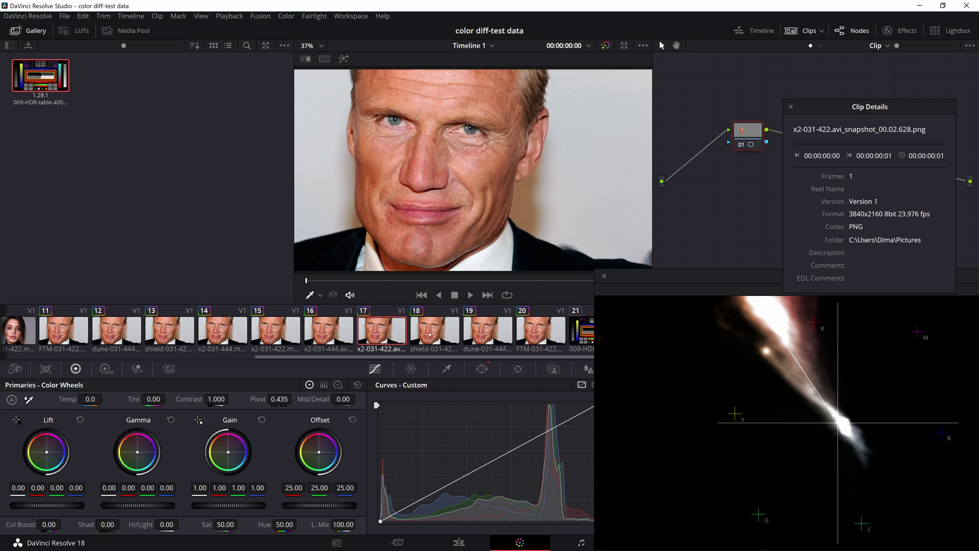
{"action": "left_click", "coordinate": [430, 335]}
{"action": "left_click", "coordinate": [491, 330]}
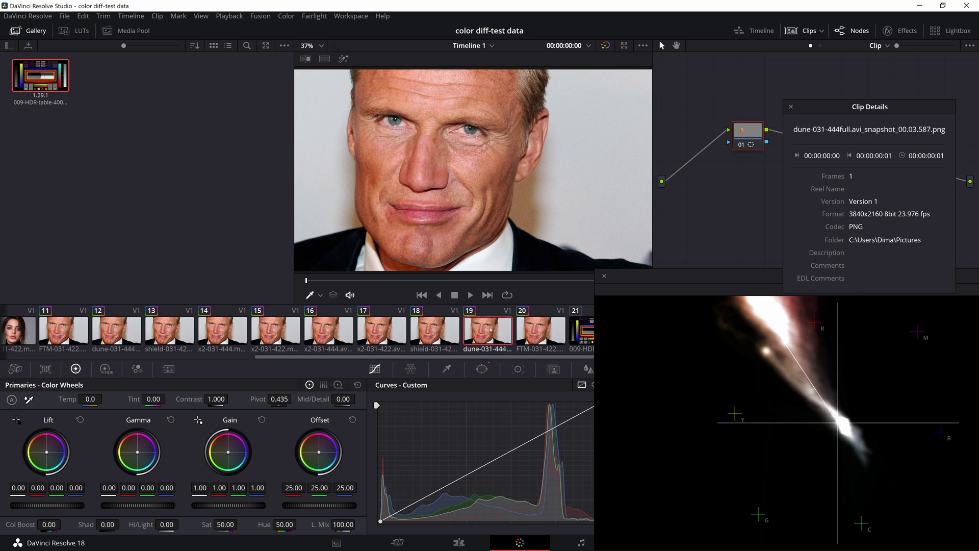
{"action": "left_click", "coordinate": [380, 331]}
{"action": "left_click", "coordinate": [322, 324]}
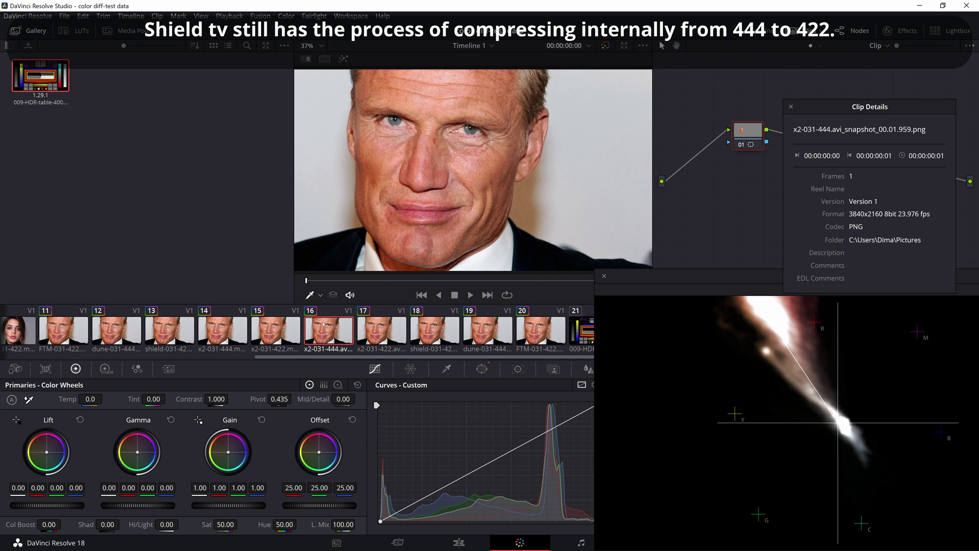
Go back through the x2-031-422, x2-031-444, shield-031-422, dune-031-444full and FTM-031-422 movie clips to compare their vectorscope traces, ending on dune.
{"action": "left_click", "coordinate": [266, 338]}
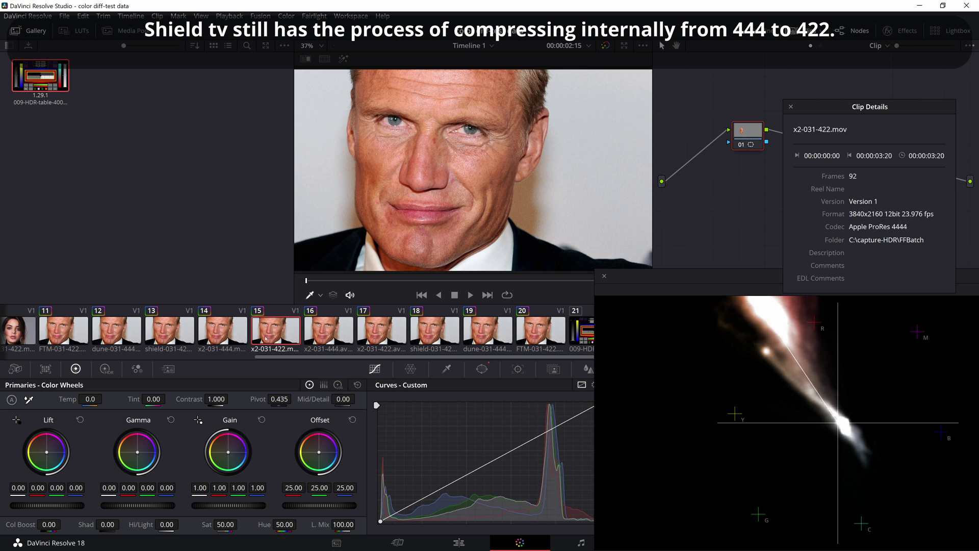
{"action": "left_click", "coordinate": [229, 331]}
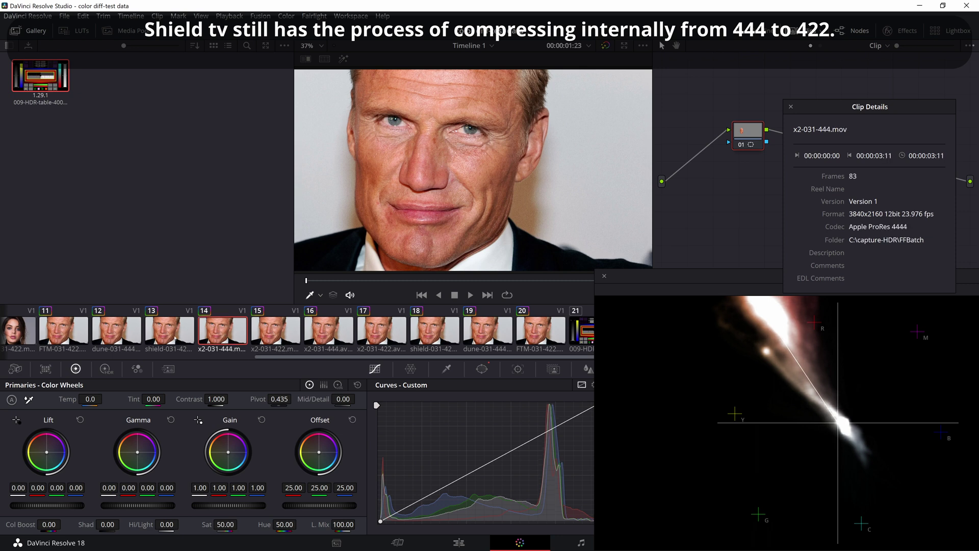
{"action": "left_click", "coordinate": [173, 336]}
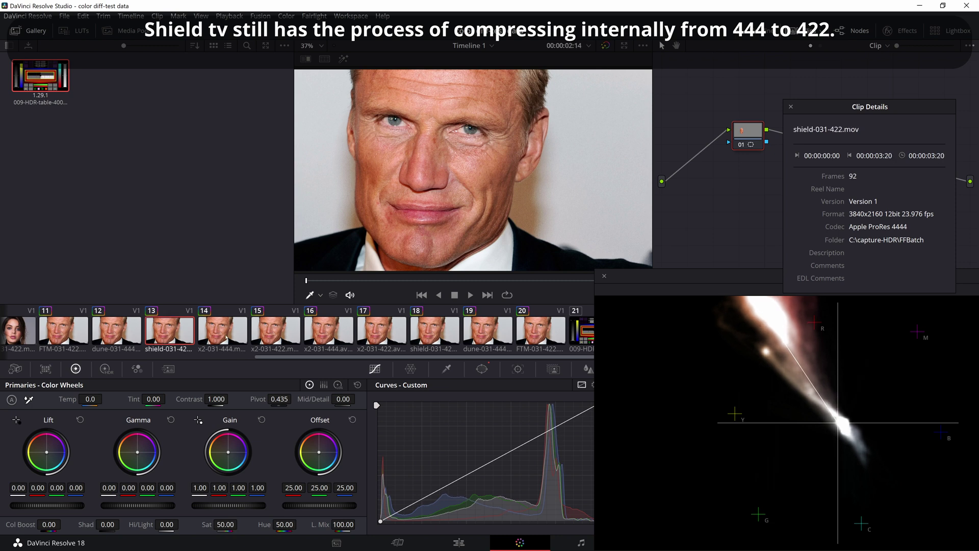
{"action": "left_click", "coordinate": [123, 337]}
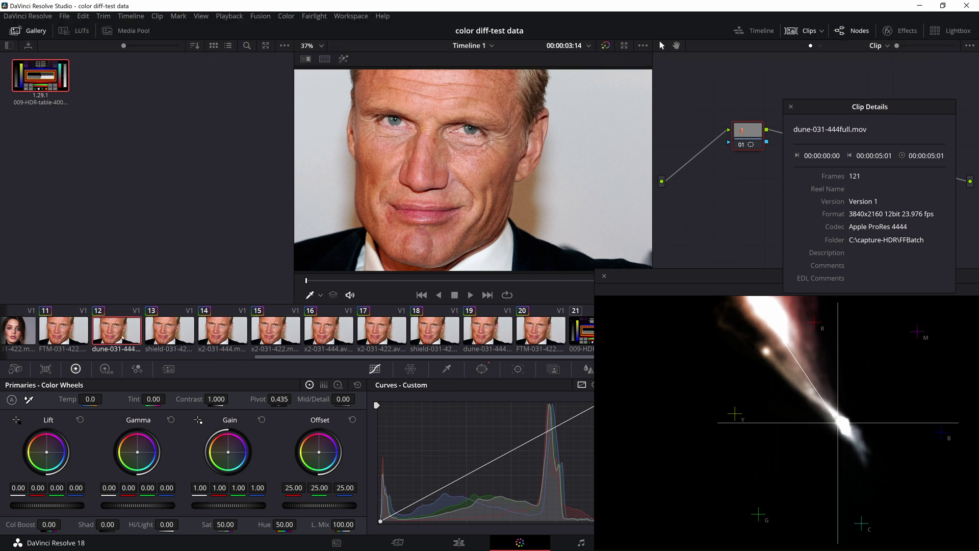
{"action": "left_click", "coordinate": [175, 335]}
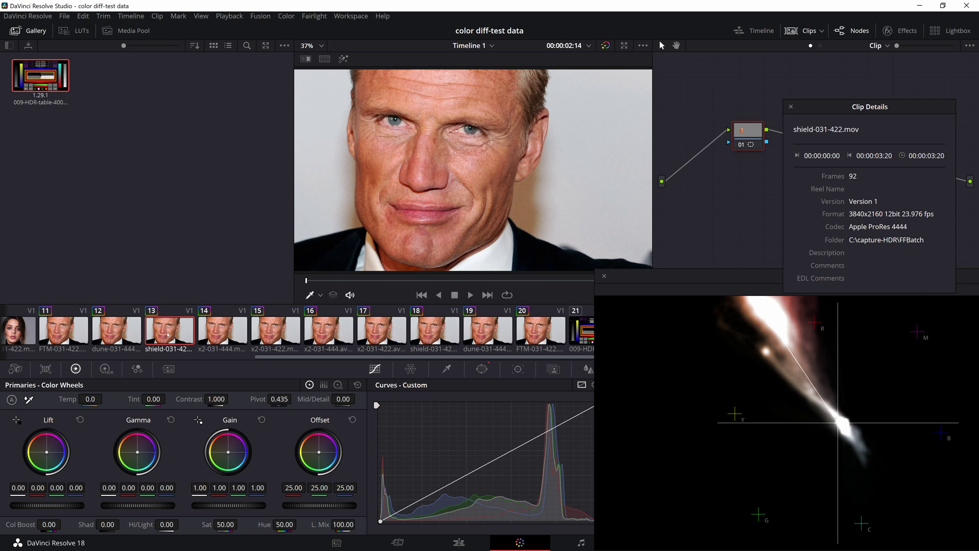
{"action": "left_click", "coordinate": [109, 341]}
{"action": "left_click", "coordinate": [75, 334]}
{"action": "left_click", "coordinate": [109, 333]}
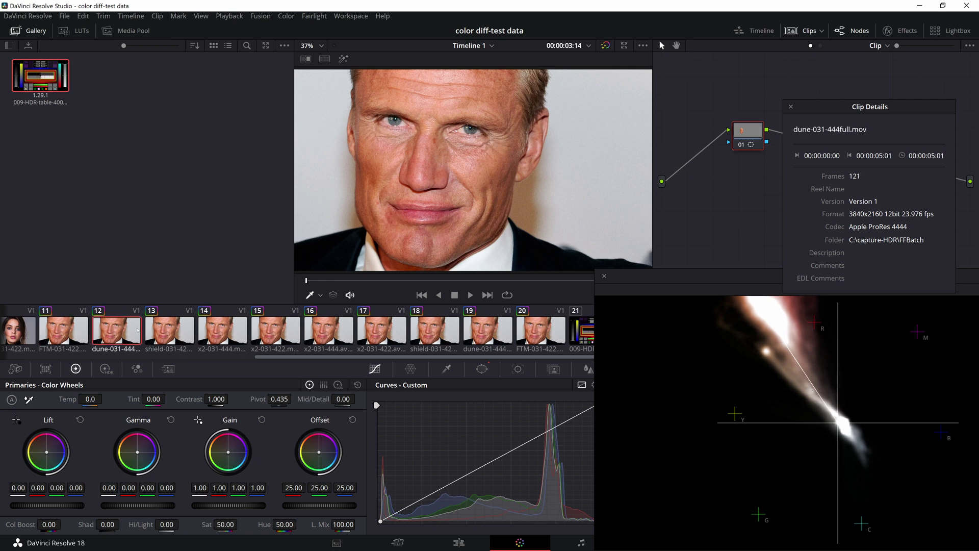
View the shield-031-422, x2-031-444 and x2-031-422 movies and the x2 444 snapshot, returning to x2-031-444.mov to compare vectorscope traces.
{"action": "left_click", "coordinate": [165, 327]}
{"action": "left_click", "coordinate": [225, 333]}
{"action": "left_click", "coordinate": [271, 332]}
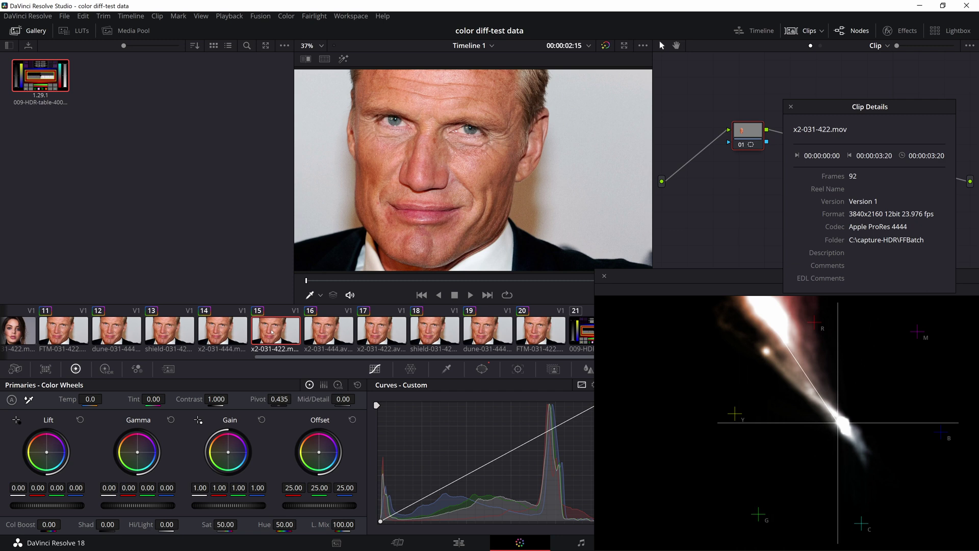
{"action": "left_click", "coordinate": [318, 334]}
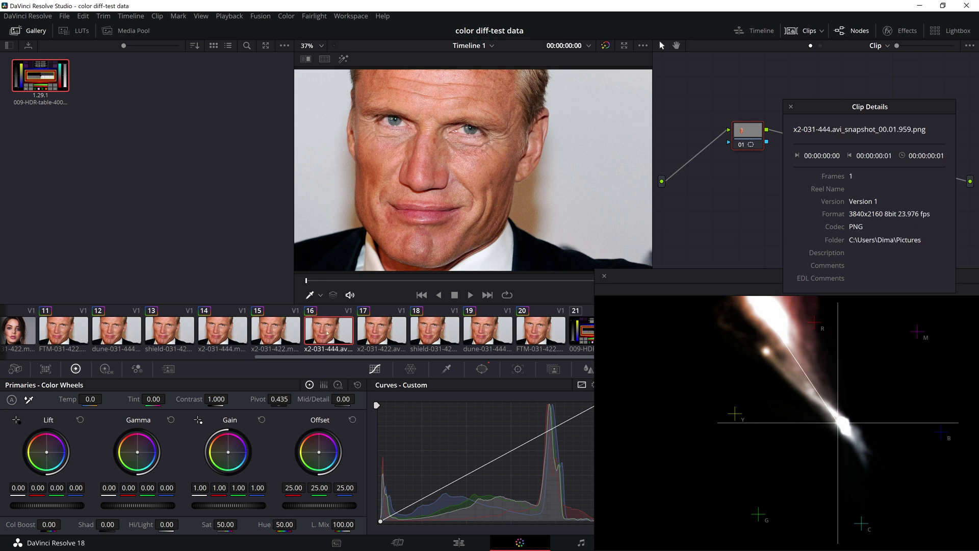
{"action": "left_click", "coordinate": [279, 332]}
{"action": "left_click", "coordinate": [233, 339]}
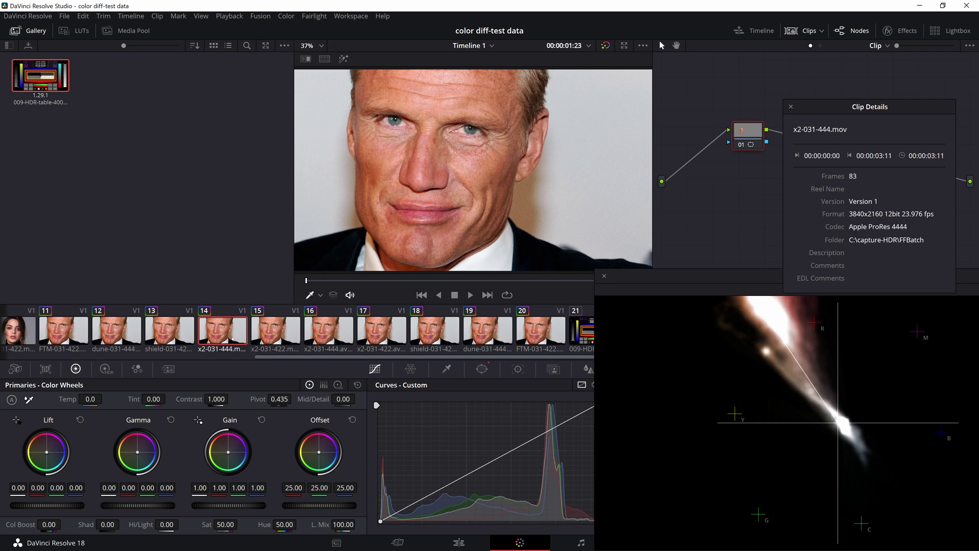
Compare dune-031-444full.mov with FTM-031-422.mov, and view shield-031-422.mov on the vectorscope.
{"action": "left_click", "coordinate": [105, 334]}
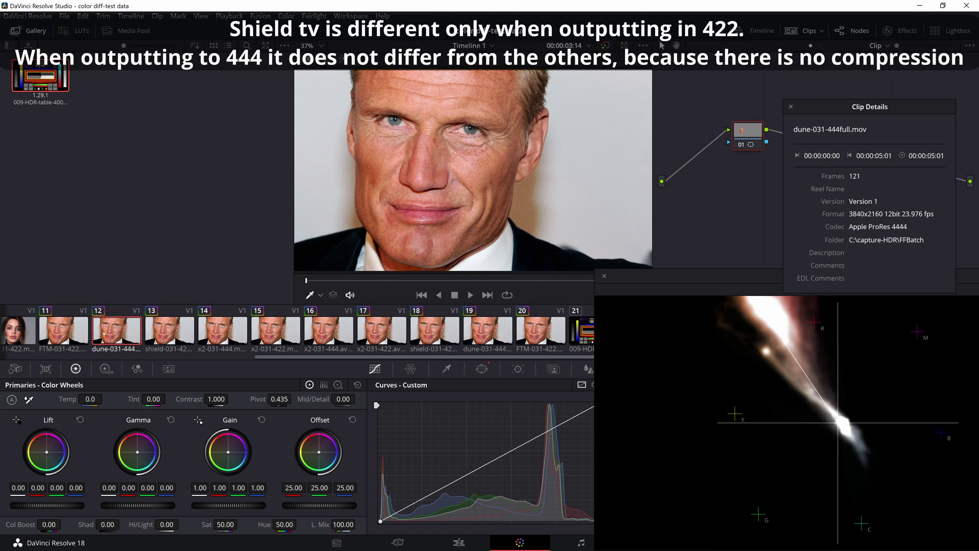
{"action": "left_click", "coordinate": [75, 332]}
{"action": "left_click", "coordinate": [116, 332]}
{"action": "left_click", "coordinate": [181, 330]}
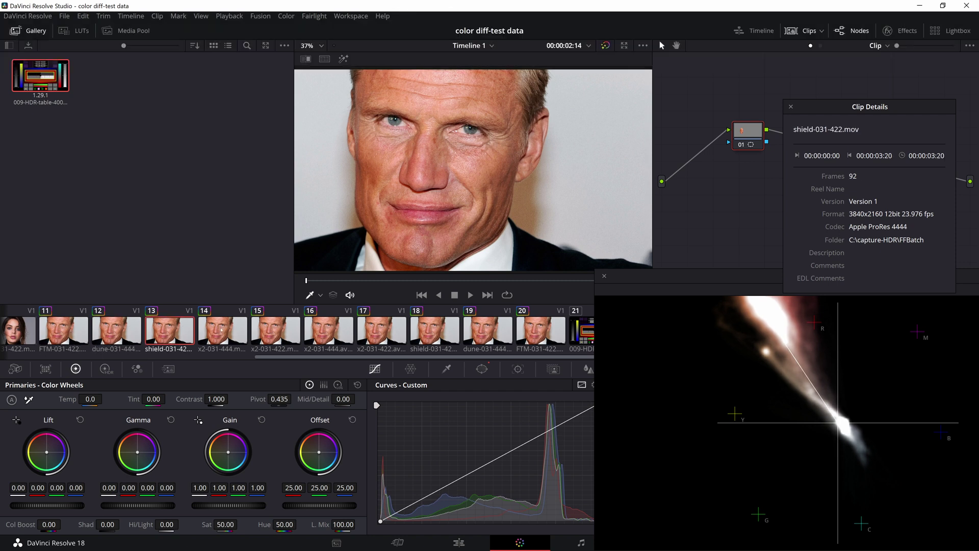
Alternate between x2-031-444.mov and shield-031-422.mov to compare their image and vectorscope trace, ending on the x2 clip.
{"action": "left_click", "coordinate": [221, 330]}
{"action": "key", "text": "Up"}
{"action": "key", "text": "Down"}
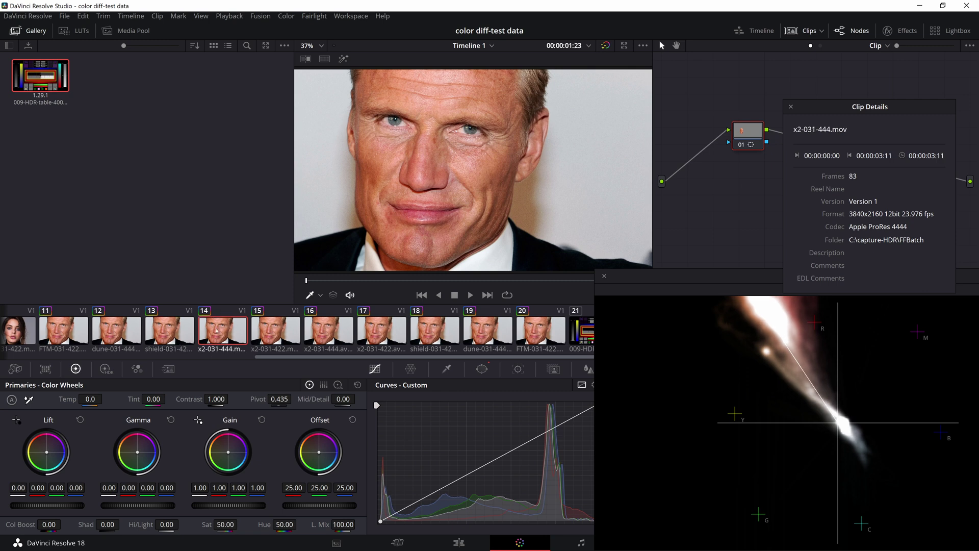
{"action": "key", "text": "Up"}
{"action": "key", "text": "Down"}
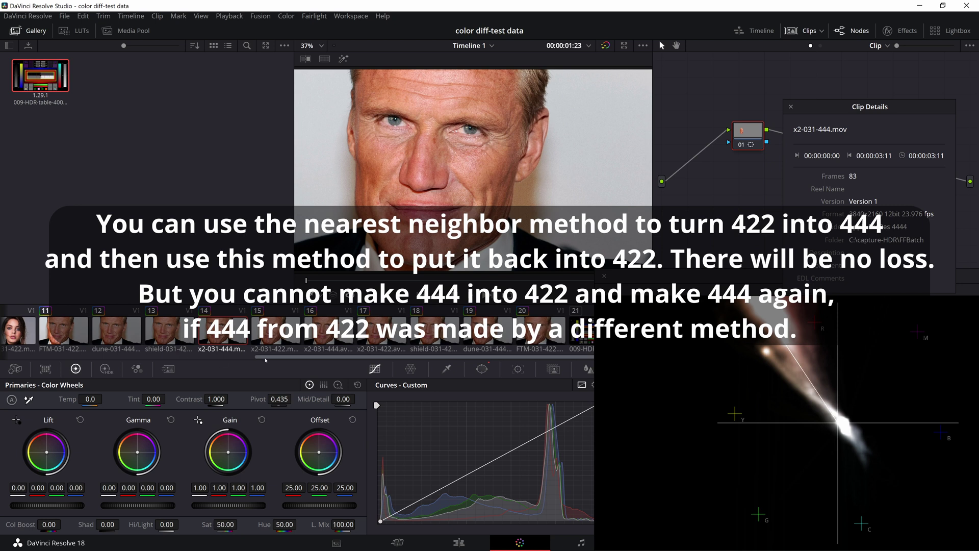
View the vegetable clips dune-veget-v410-444lim, shield-veg-v410-422out and the first ftm-veget clip on the vectorscope, followed by clip 05, FTM-031-422.
{"action": "left_click_drag", "start_coordinate": [265, 359], "coordinate": [34, 360]}
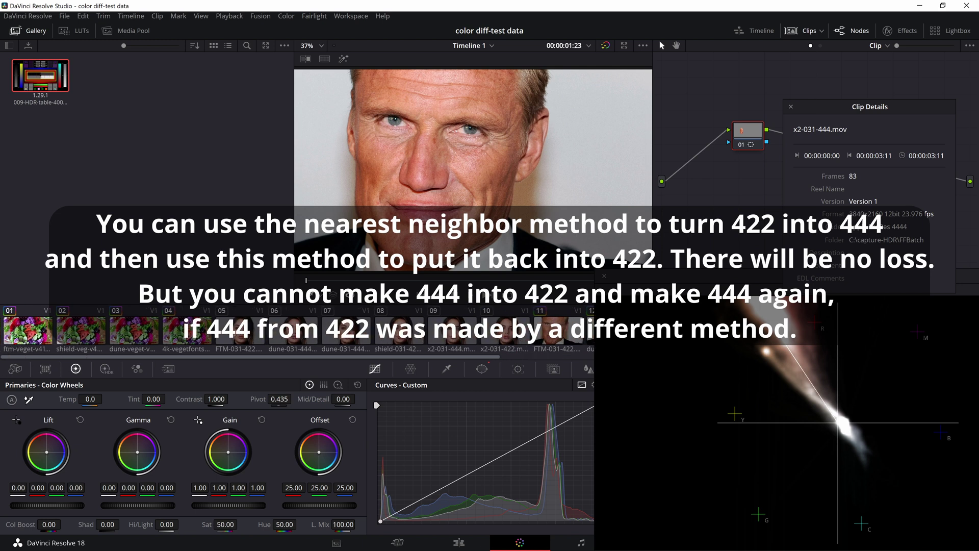
{"action": "left_click", "coordinate": [134, 330]}
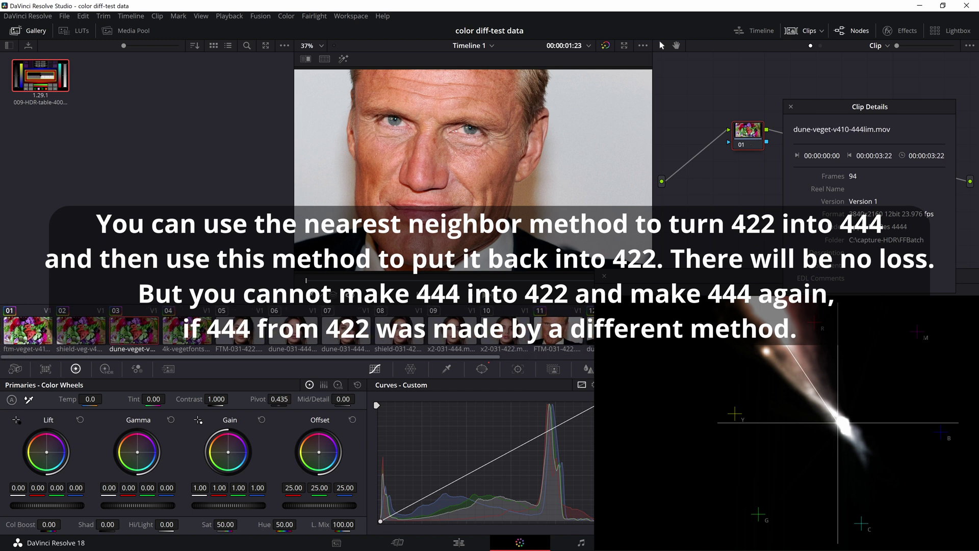
{"action": "left_click", "coordinate": [81, 331]}
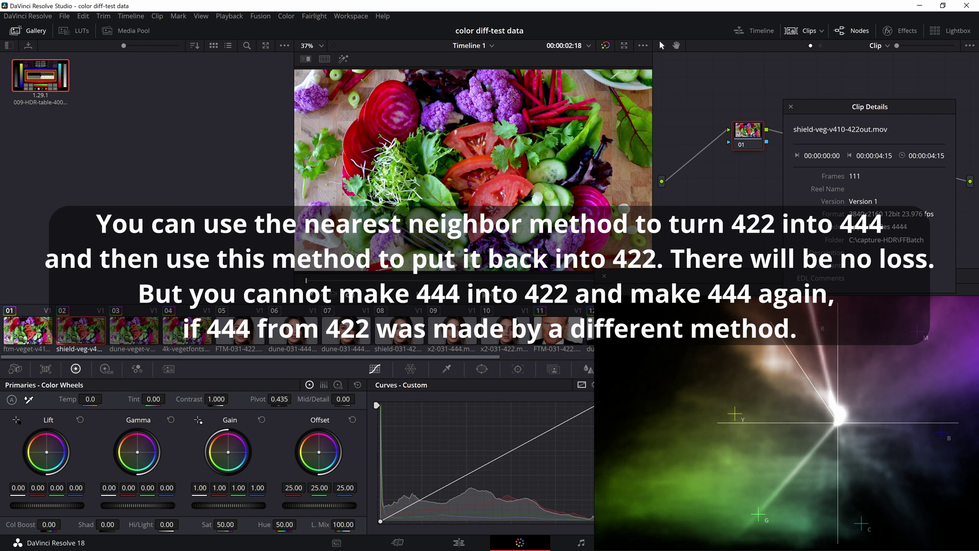
{"action": "left_click", "coordinate": [27, 330]}
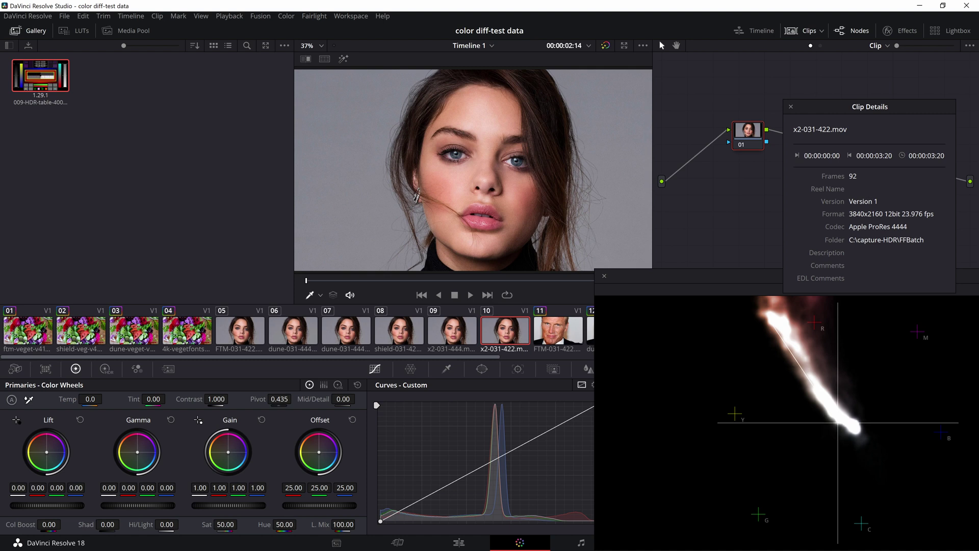
{"action": "left_click", "coordinate": [230, 328]}
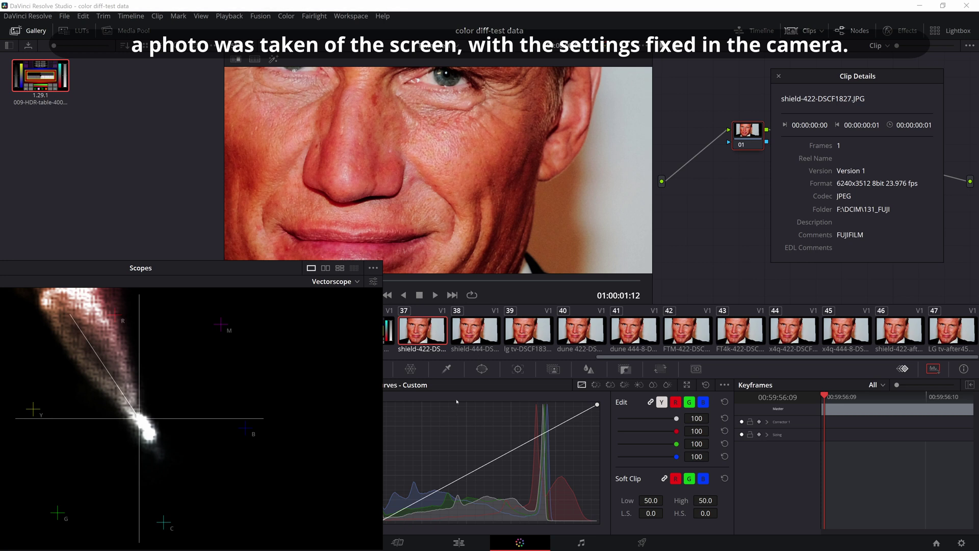
View the TV screen photos one by one from shield-444-DSCF1830.JPG through the lg tv, dune, FTM and FT4k shots to x4q-444-8, comparing vectorscope traces.
{"action": "left_click", "coordinate": [474, 334]}
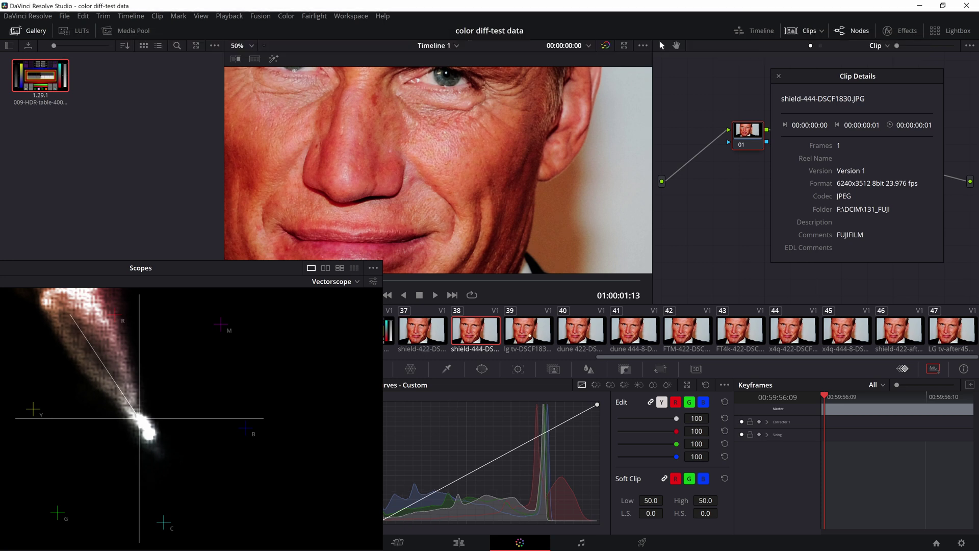
{"action": "left_click", "coordinate": [527, 334]}
{"action": "left_click", "coordinate": [591, 337]}
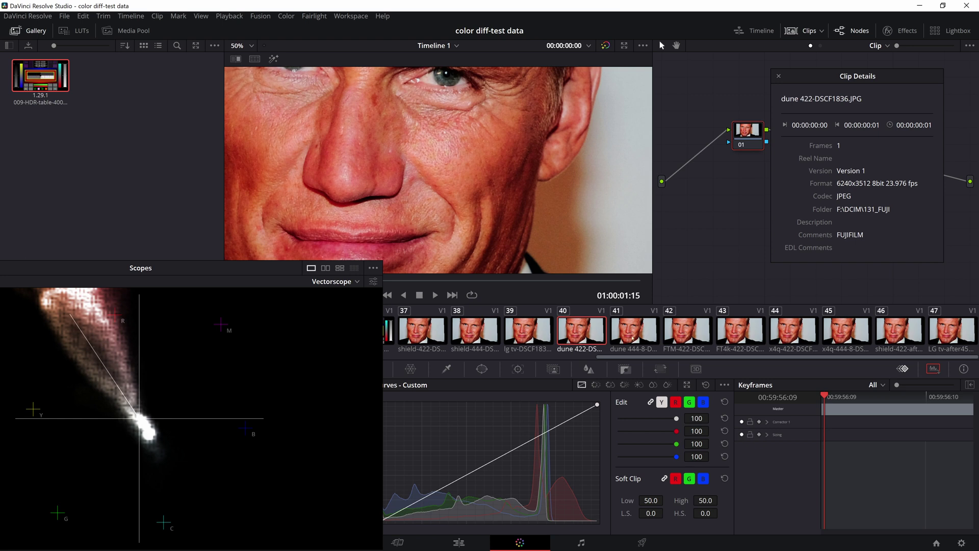
{"action": "left_click", "coordinate": [633, 338]}
{"action": "left_click", "coordinate": [685, 333]}
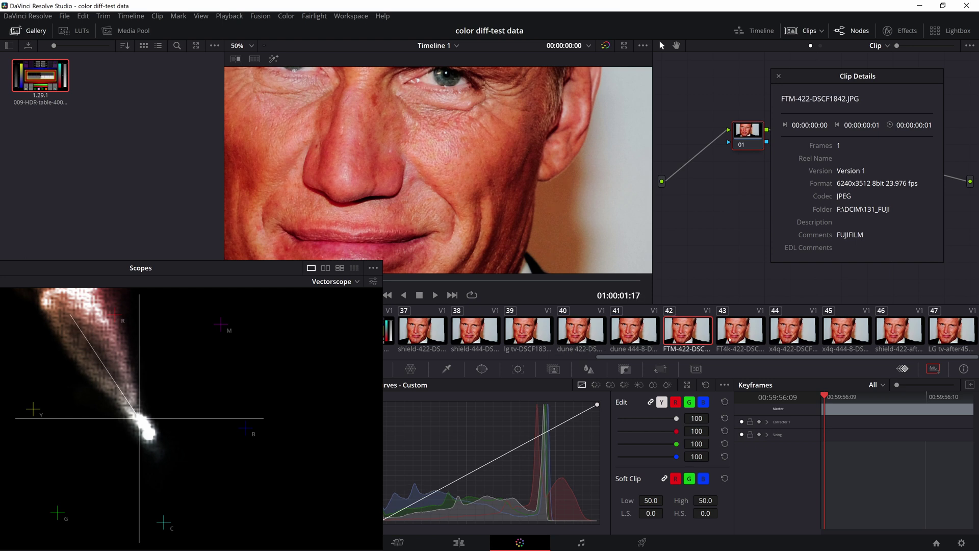
{"action": "left_click", "coordinate": [729, 339]}
{"action": "left_click", "coordinate": [786, 338]}
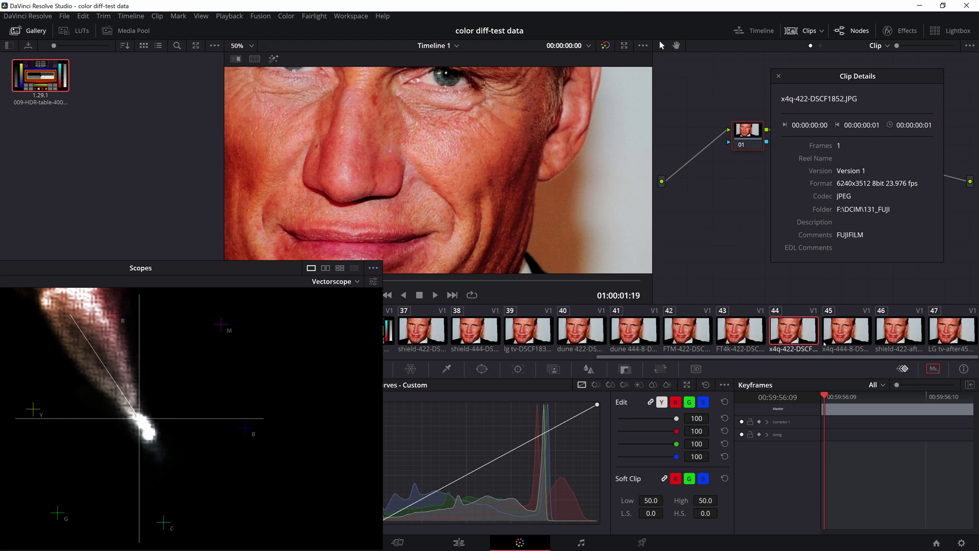
{"action": "left_click", "coordinate": [824, 345]}
Go back through the screen photos from x4q-422-DSCF1852.JPG to shield-422-DSCF1827.JPG, comparing their image and vectorscope trace.
{"action": "left_click", "coordinate": [790, 340]}
{"action": "left_click", "coordinate": [751, 338]}
{"action": "left_click", "coordinate": [689, 338]}
{"action": "left_click", "coordinate": [628, 338]}
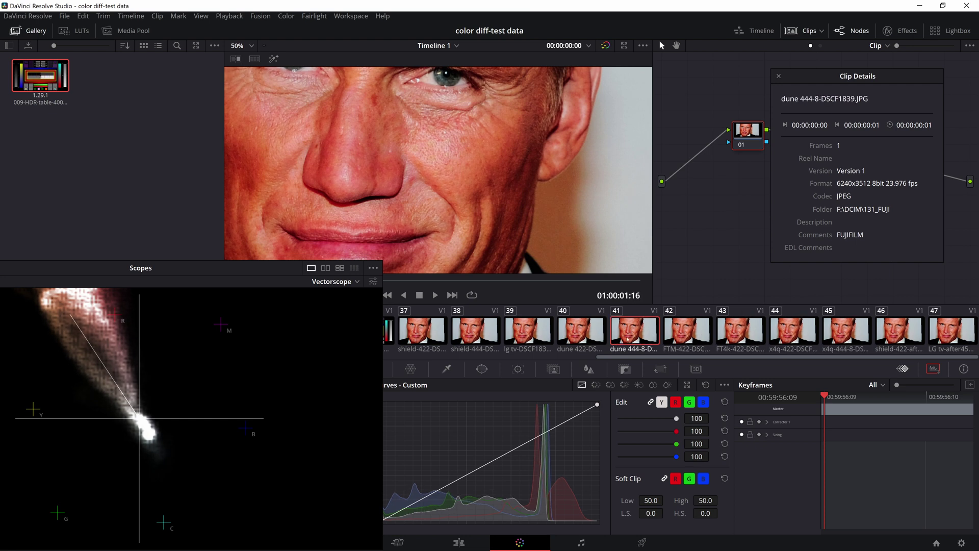
{"action": "left_click", "coordinate": [584, 339]}
{"action": "left_click", "coordinate": [542, 333]}
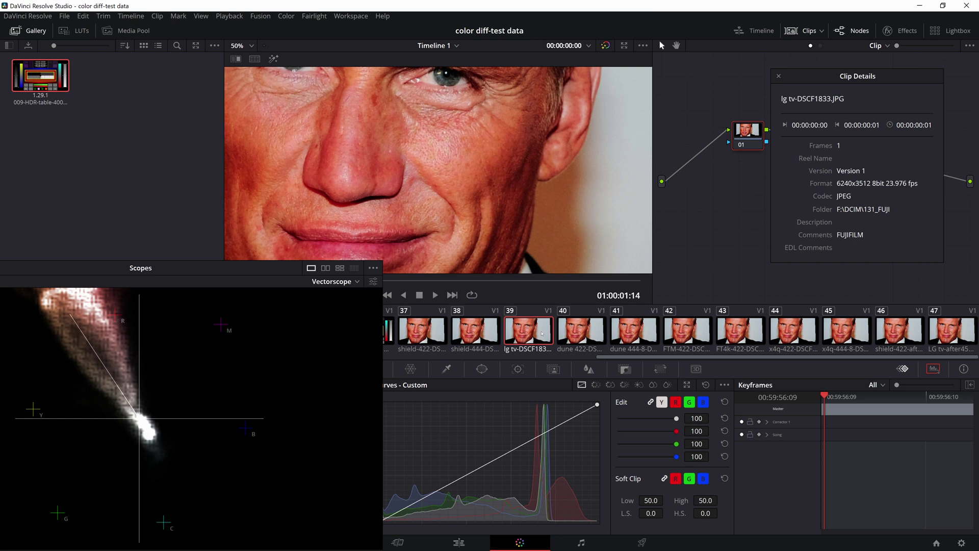
{"action": "left_click", "coordinate": [480, 336]}
{"action": "left_click", "coordinate": [418, 340]}
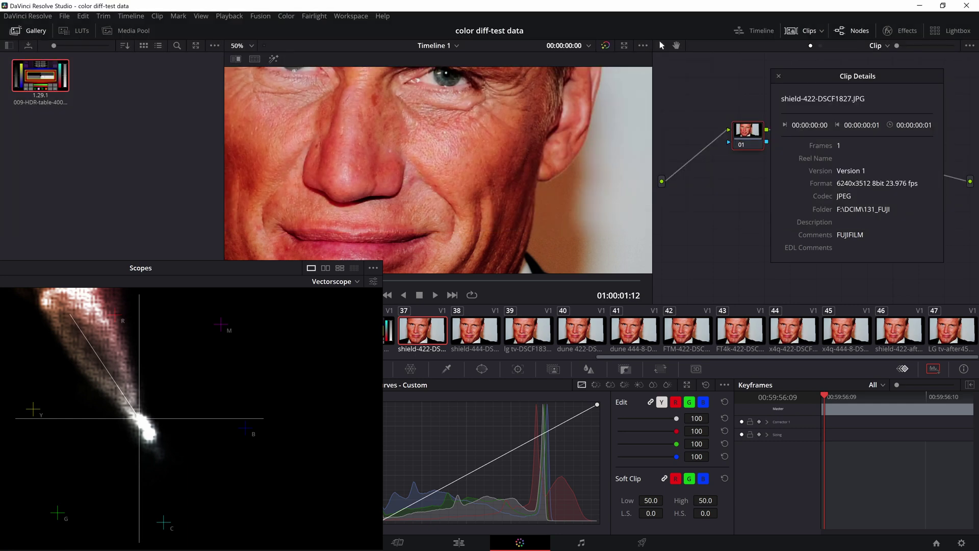
Switch to the media player showing the color noise video test color-h265.mp4 and close it.
{"action": "key", "text": "alt+Tab"}
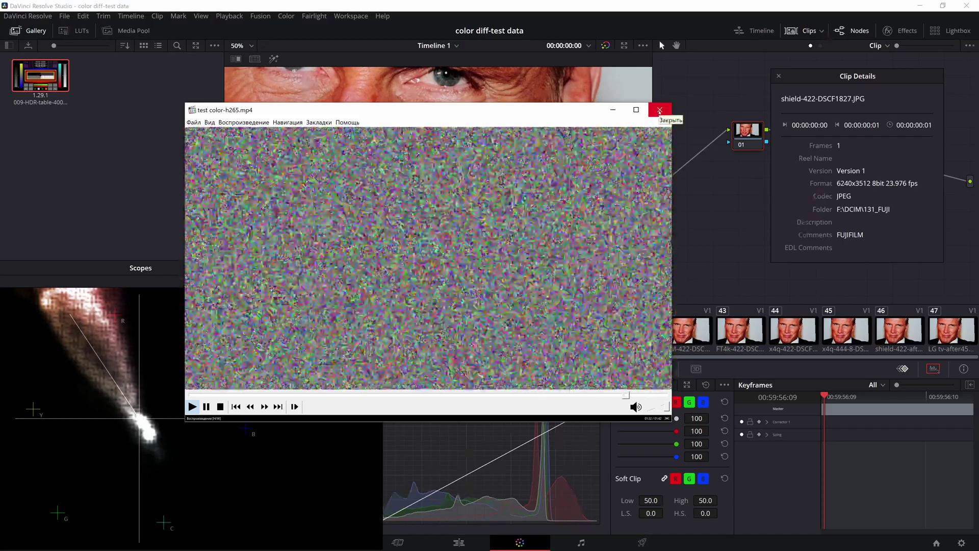
{"action": "left_click", "coordinate": [659, 111]}
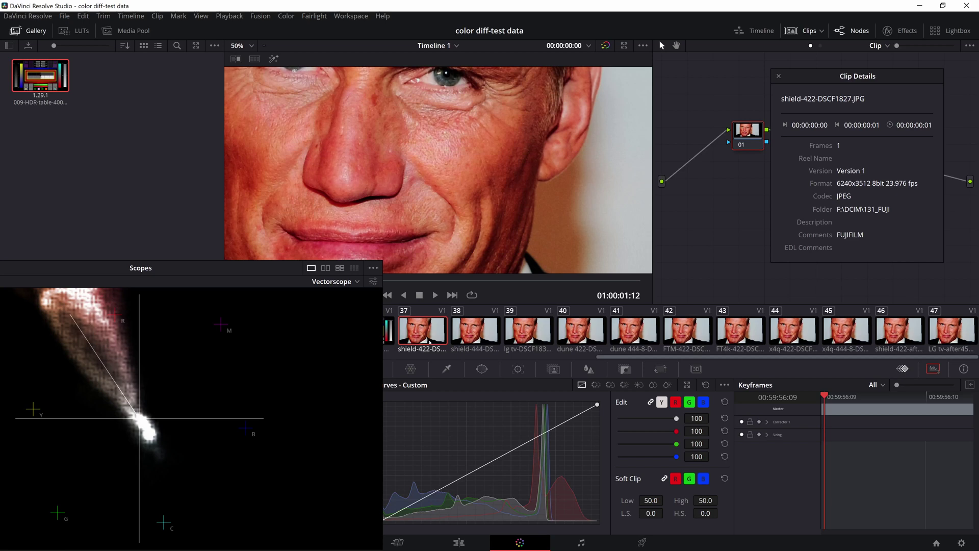
Alternate between shield-422-DSCF1827.JPG and shield-422-after45min-DSCF1858.JPG to compare the two Shield 422 photos on the vectorscope, ending on the first photo.
{"action": "left_click", "coordinate": [889, 337]}
{"action": "left_click", "coordinate": [440, 348]}
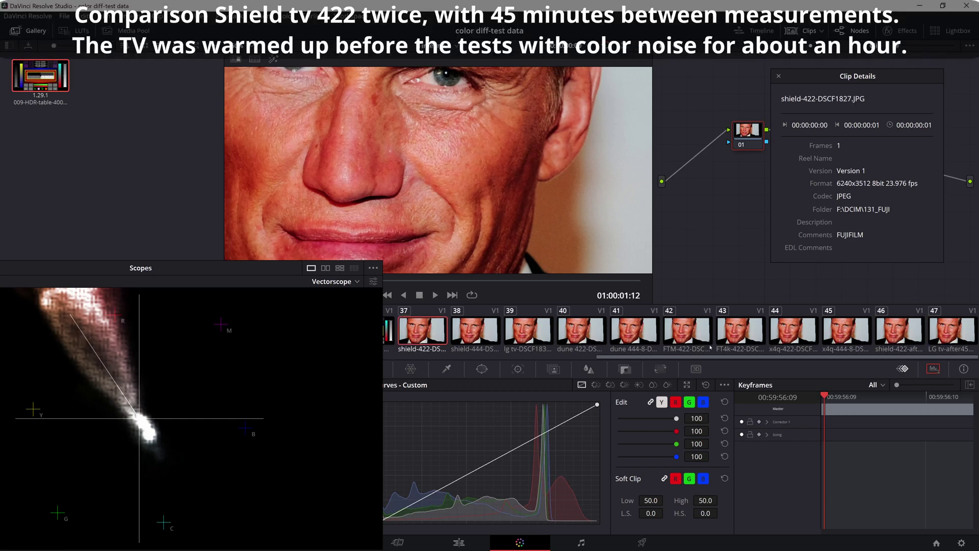
{"action": "left_click", "coordinate": [892, 337]}
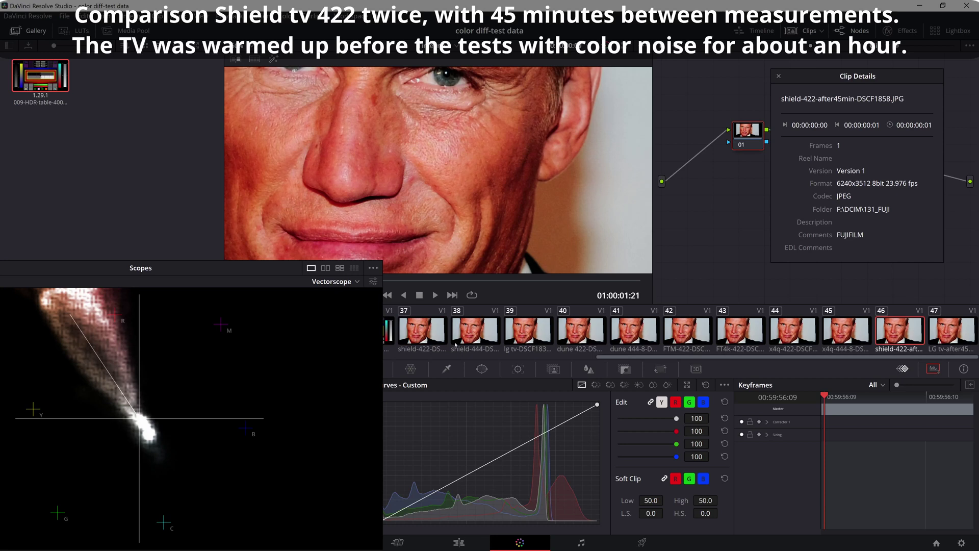
{"action": "left_click", "coordinate": [439, 340]}
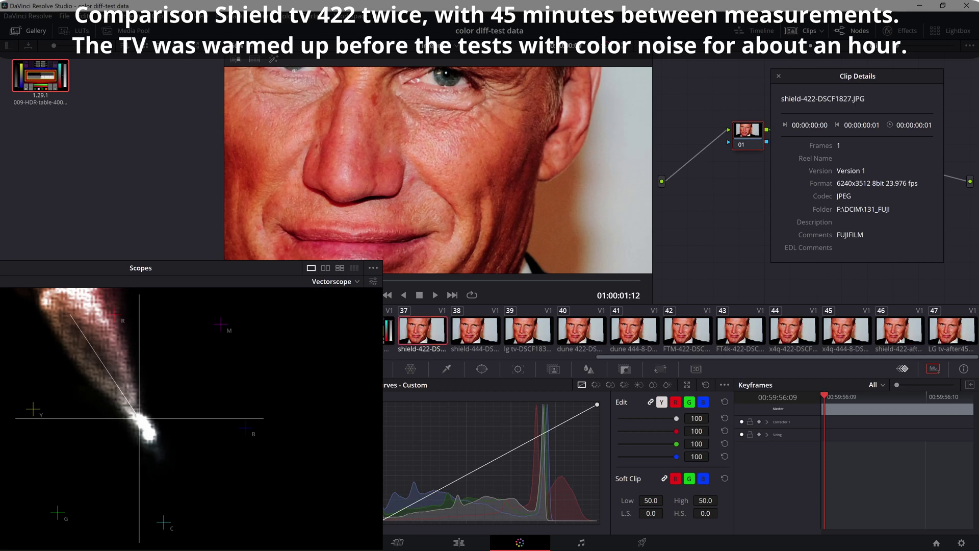
{"action": "left_click", "coordinate": [899, 332]}
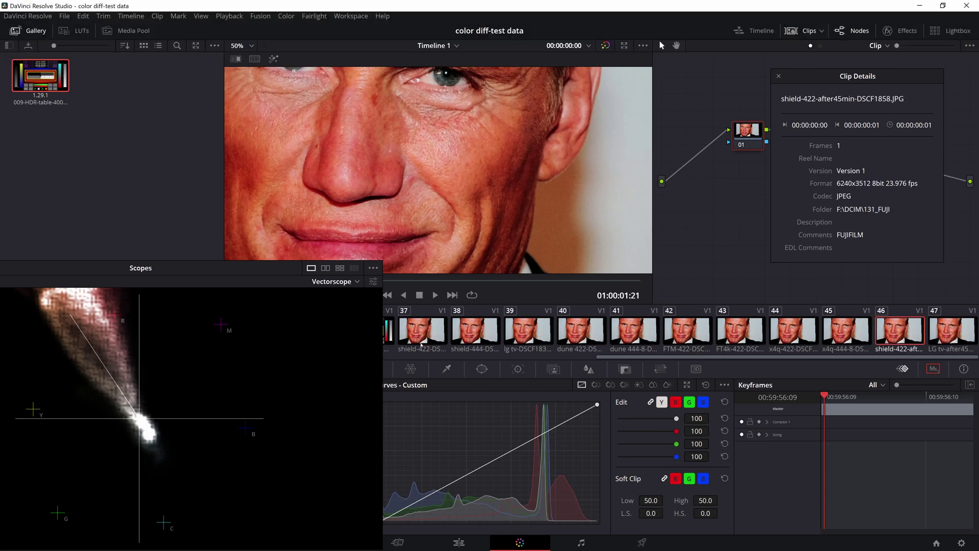
{"action": "left_click", "coordinate": [421, 344]}
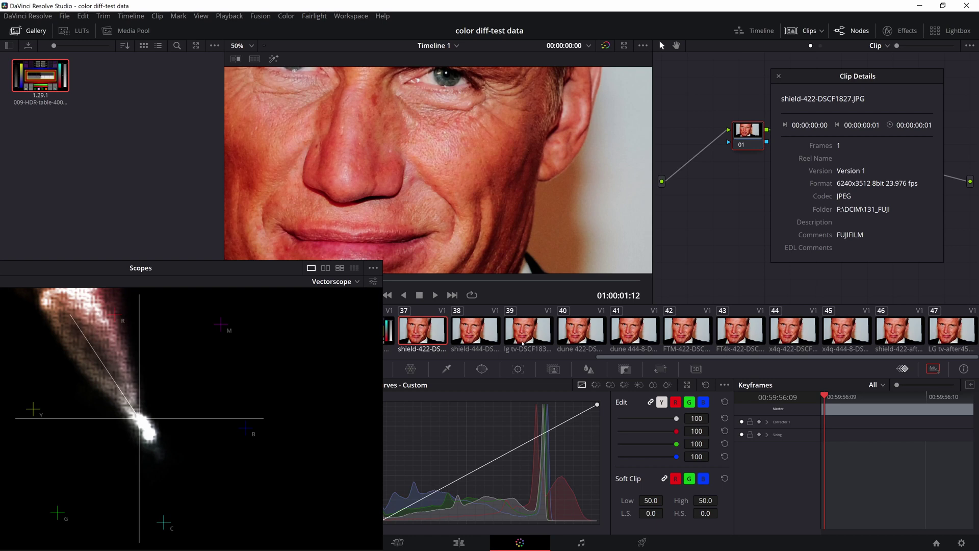
Compare lg tv-DSCF1833.JPG with LG tv-after45min-DSCF1861.JPG on the vectorscope, and close the floating Scopes window.
{"action": "left_click", "coordinate": [522, 346]}
{"action": "left_click", "coordinate": [960, 349]}
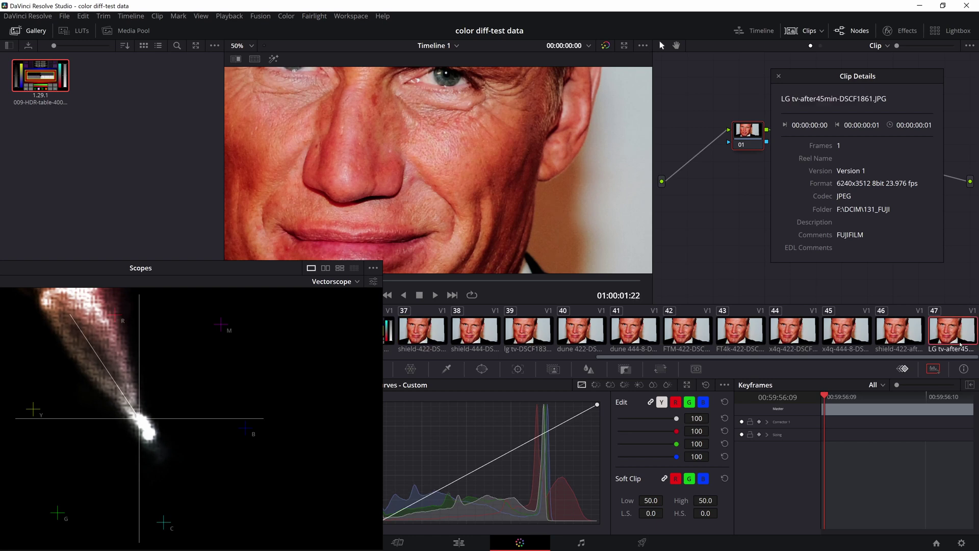
{"action": "left_click", "coordinate": [545, 331]}
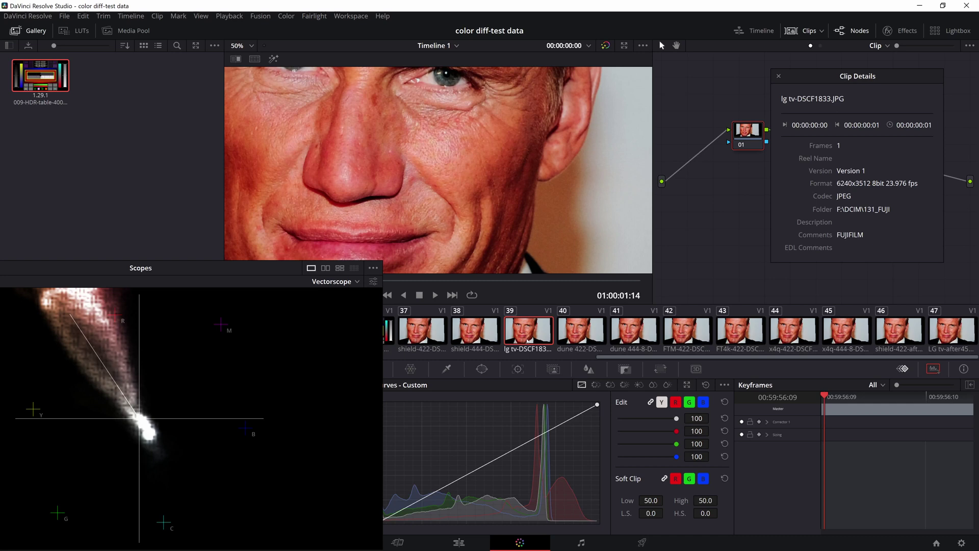
{"action": "left_click", "coordinate": [953, 337]}
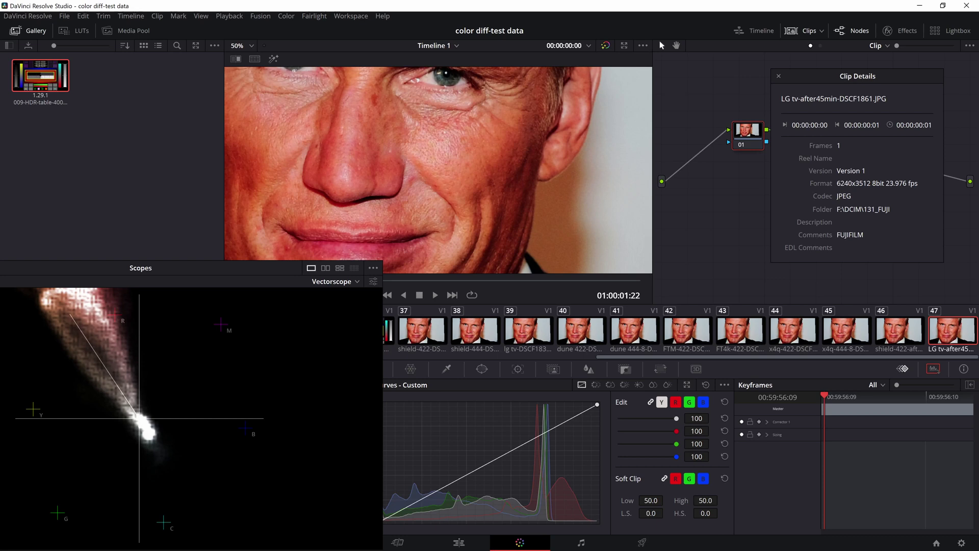
{"action": "key", "text": "ctrl+shift+w"}
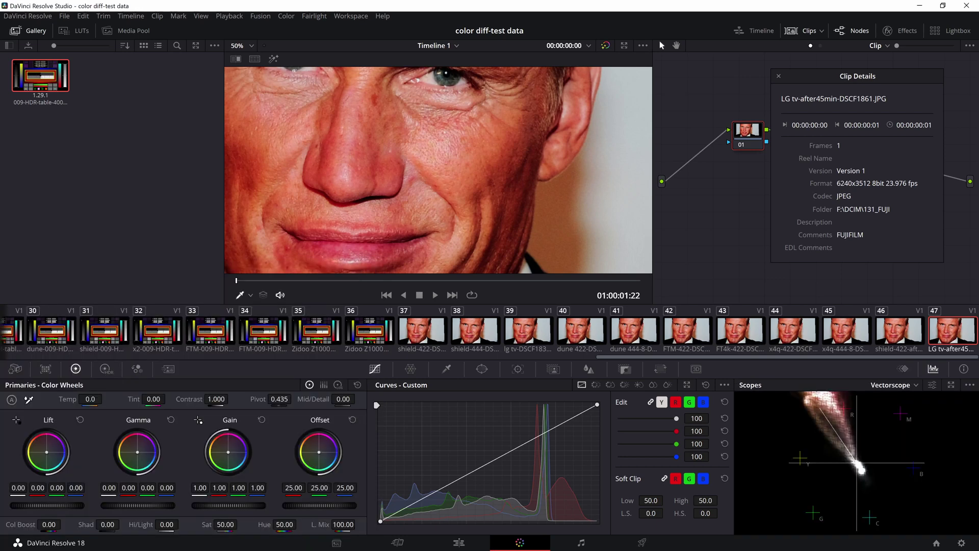